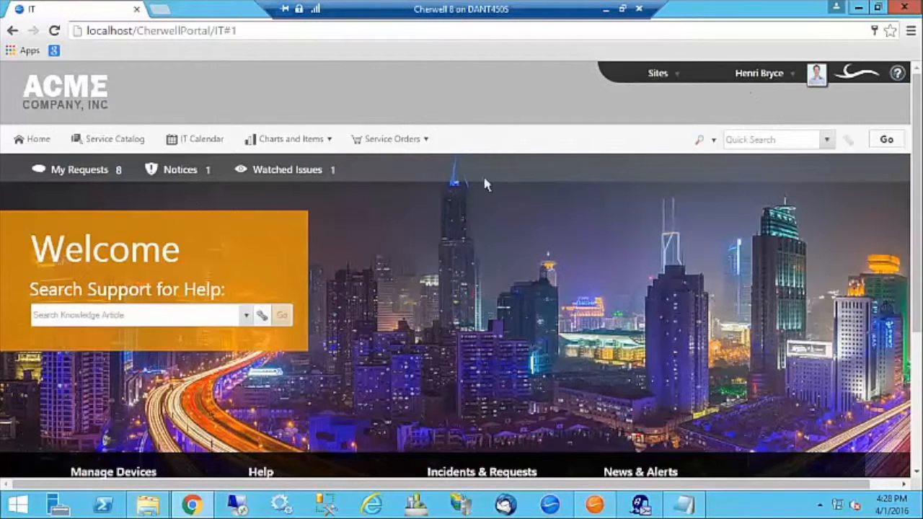
Go to the portal's Service Catalog page listing Account Management, Employee Support and Backup/Restore.
left_click(85, 140)
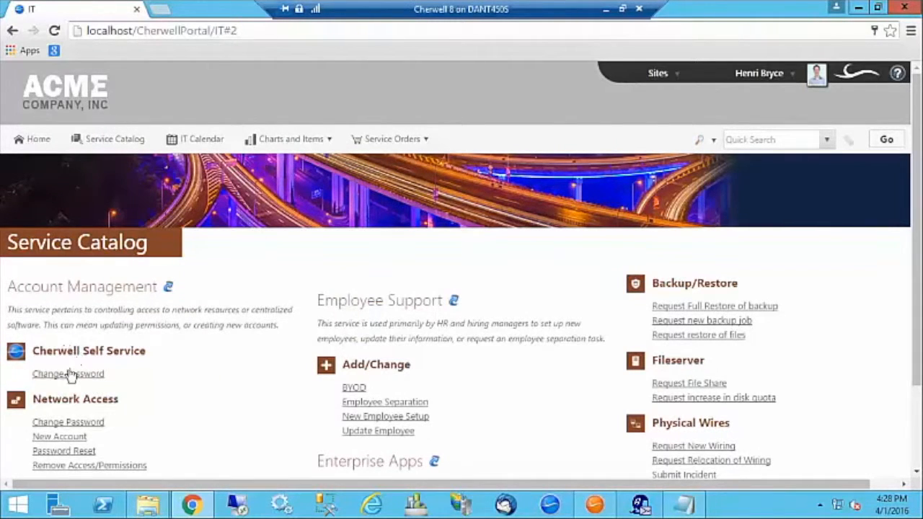
Scroll through the Service Catalog categories, then minimize the browser to reveal the Cherwell admin window.
scroll(229, 367, "down", 5)
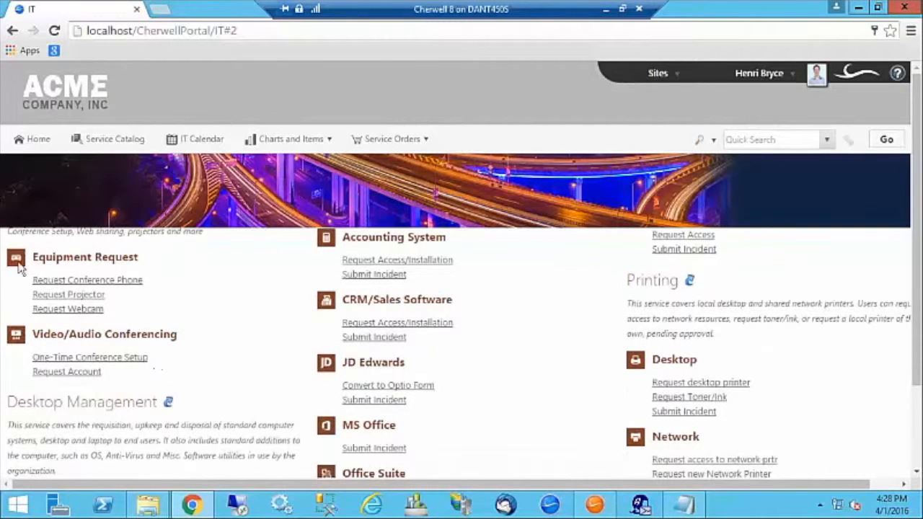
scroll(229, 308, "up", 5)
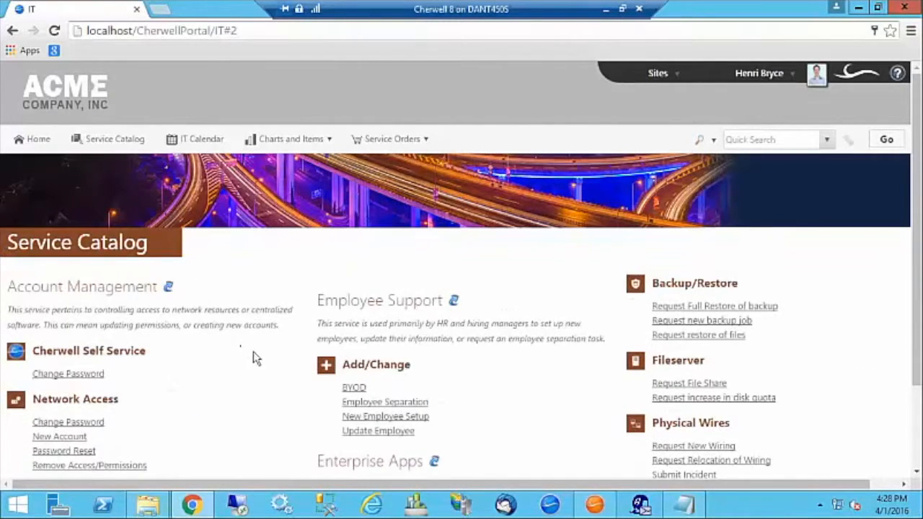
scroll(253, 351, "down", 6)
scroll(258, 354, "down", 5)
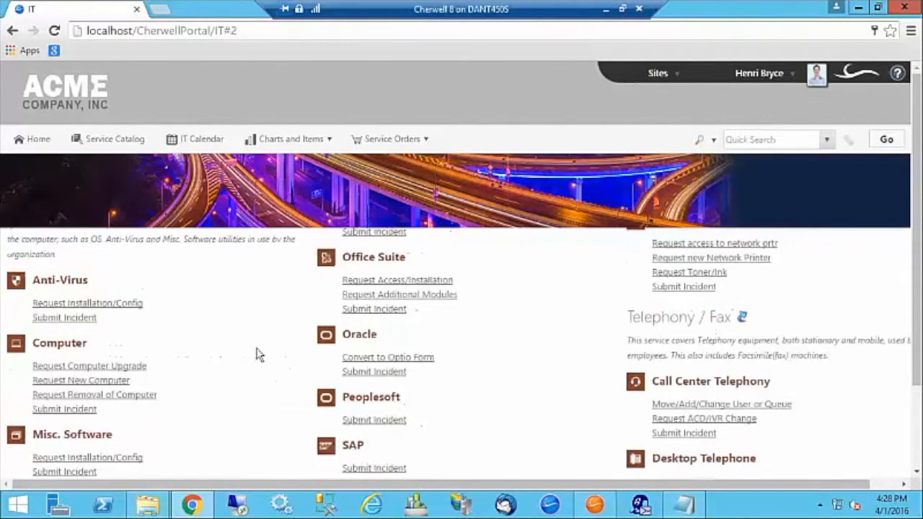
scroll(262, 340, "up", 6)
scroll(256, 331, "up", 5)
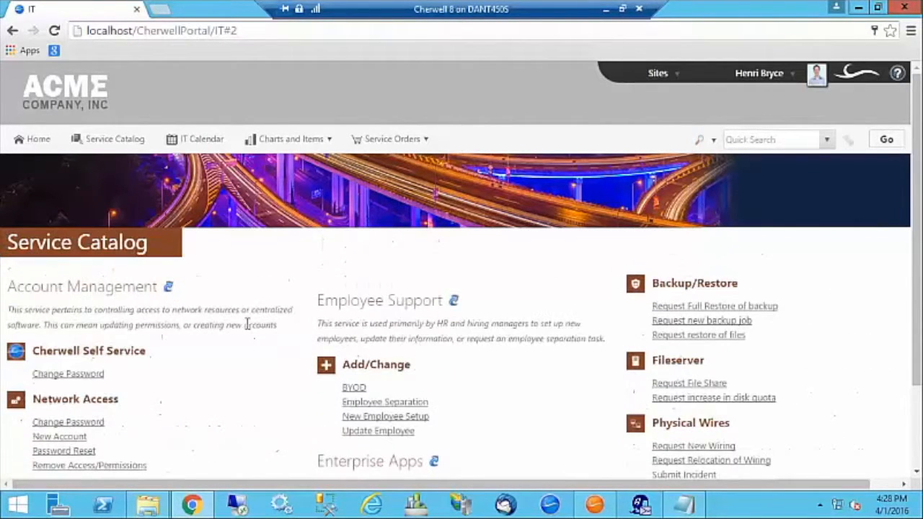
left_click(859, 8)
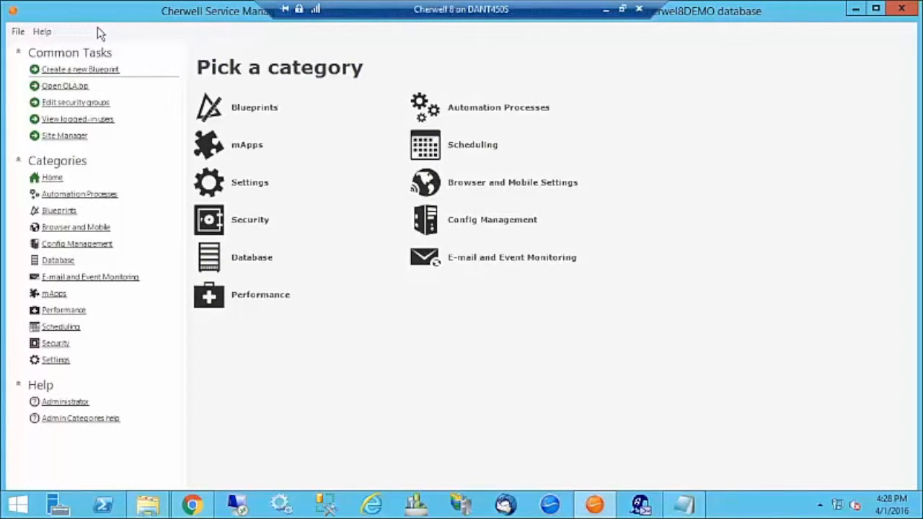
Open Site Manager from Browser and Mobile Settings and select the IT site.
left_click(79, 227)
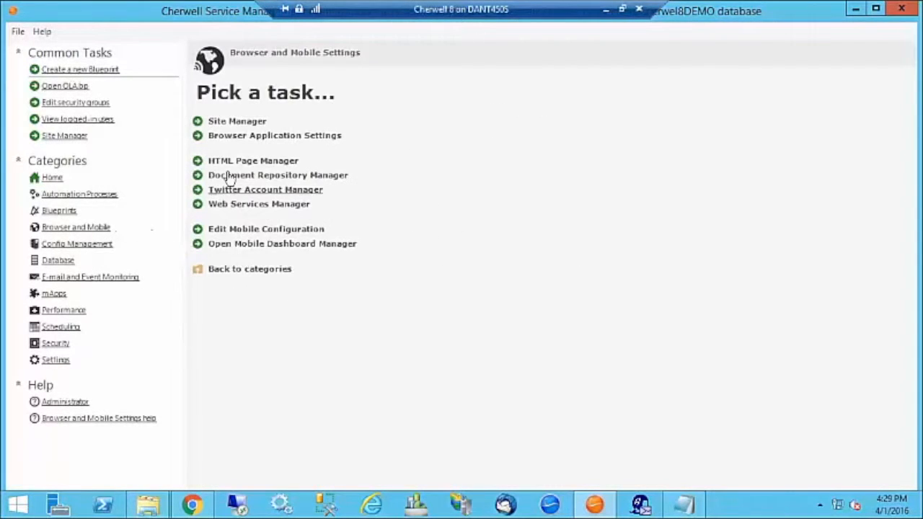
left_click(237, 121)
left_click(489, 119)
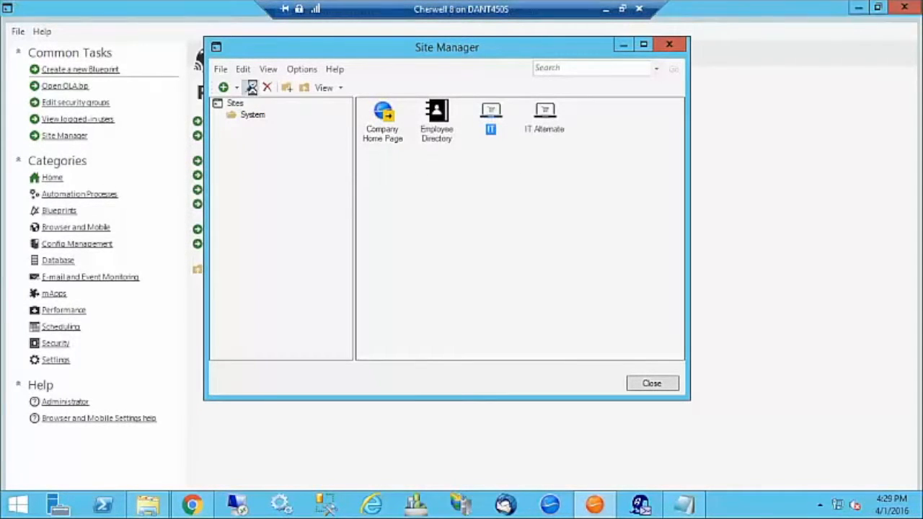
Edit the IT site's Menu and open the action chooser for its Service Catalog entry.
left_click(251, 87)
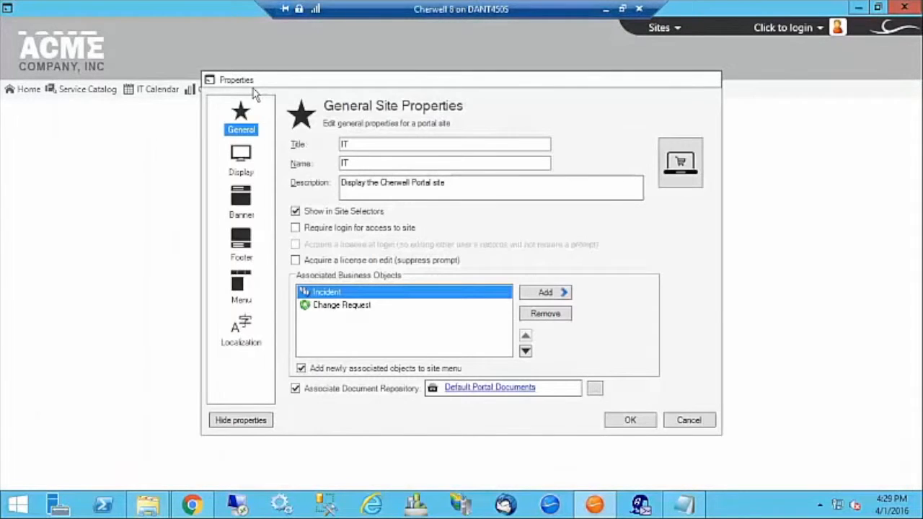
left_click(247, 288)
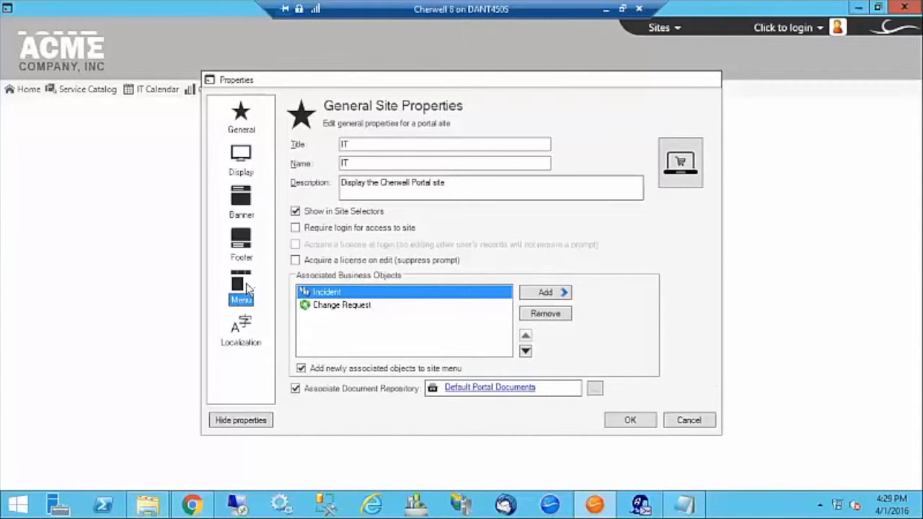
left_click(328, 185)
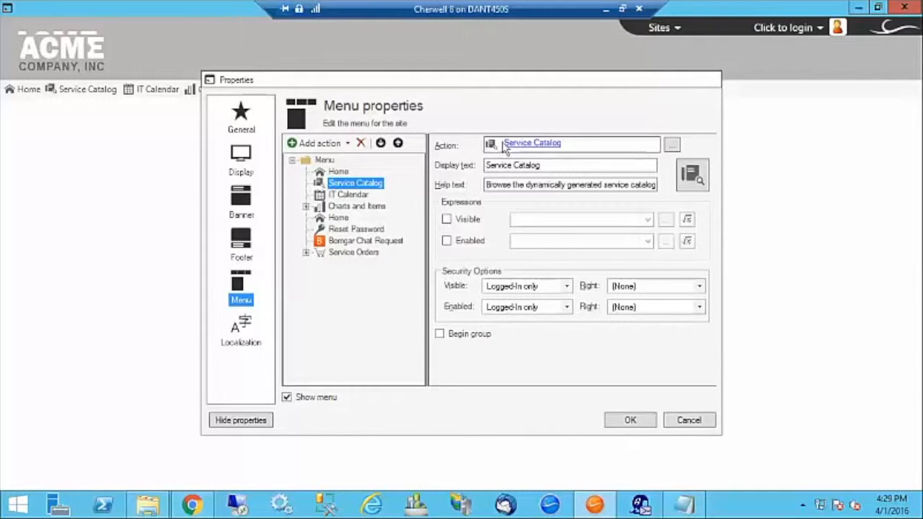
left_click(672, 146)
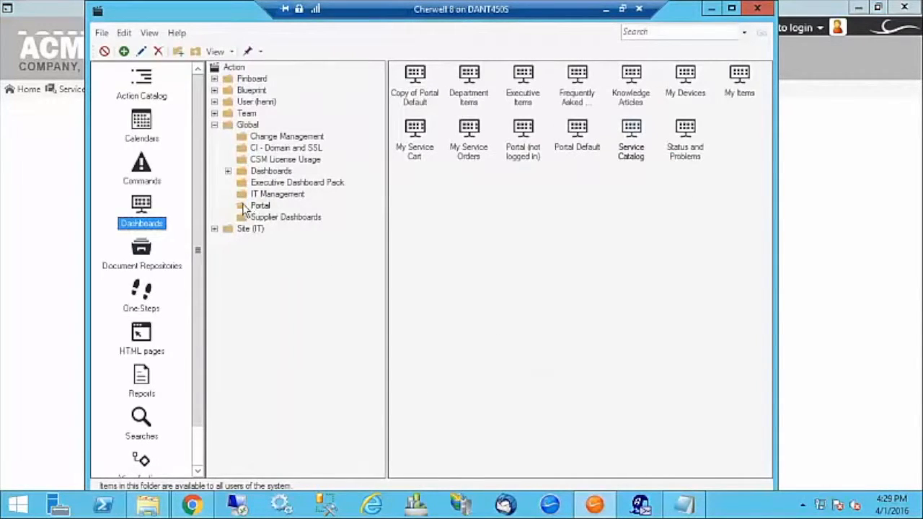
Edit the Global Service Catalog action catalog from the Action Catalog browser.
left_click(242, 209)
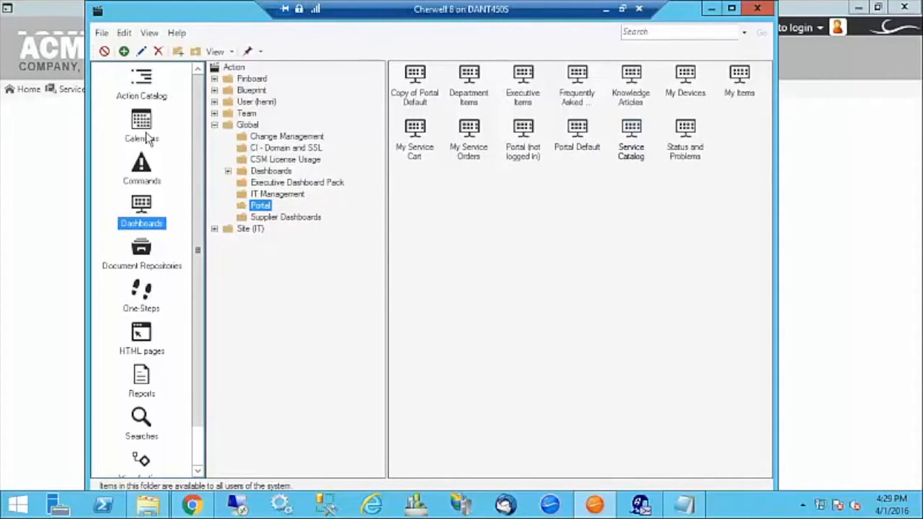
left_click(142, 95)
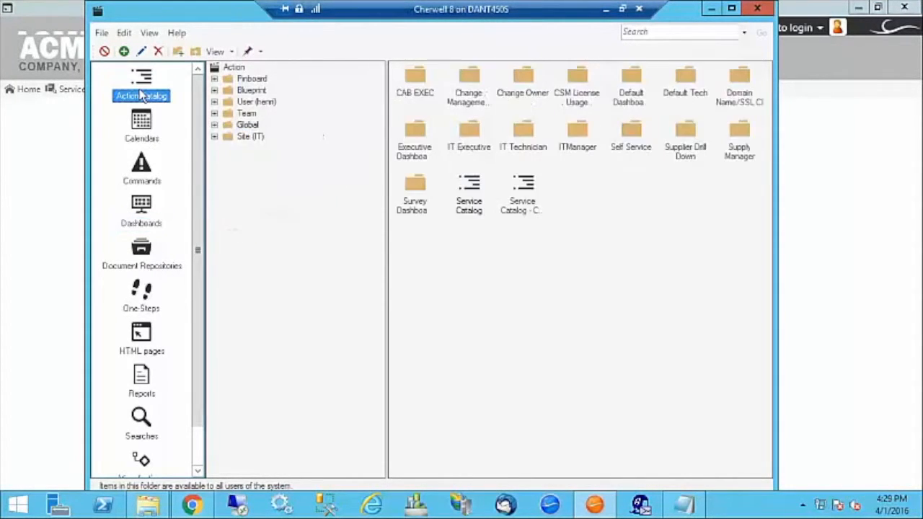
left_click(230, 130)
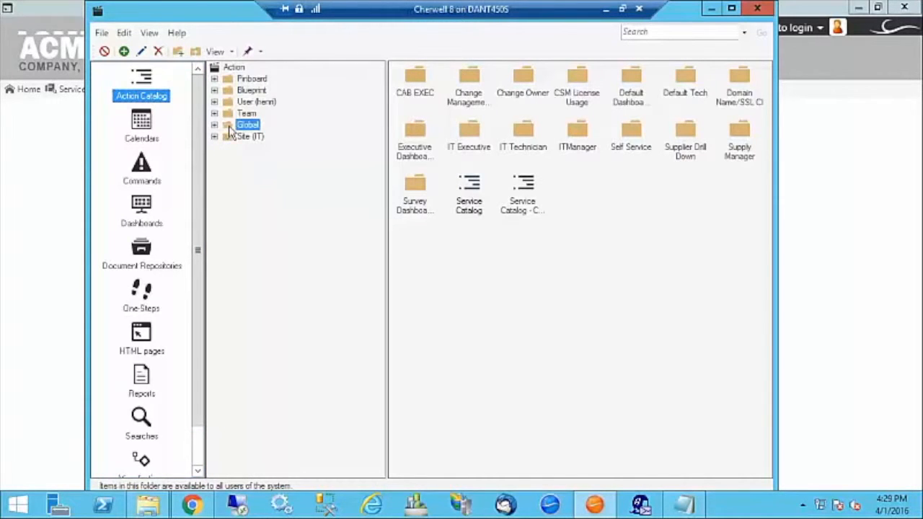
left_click(469, 195)
right_click(472, 191)
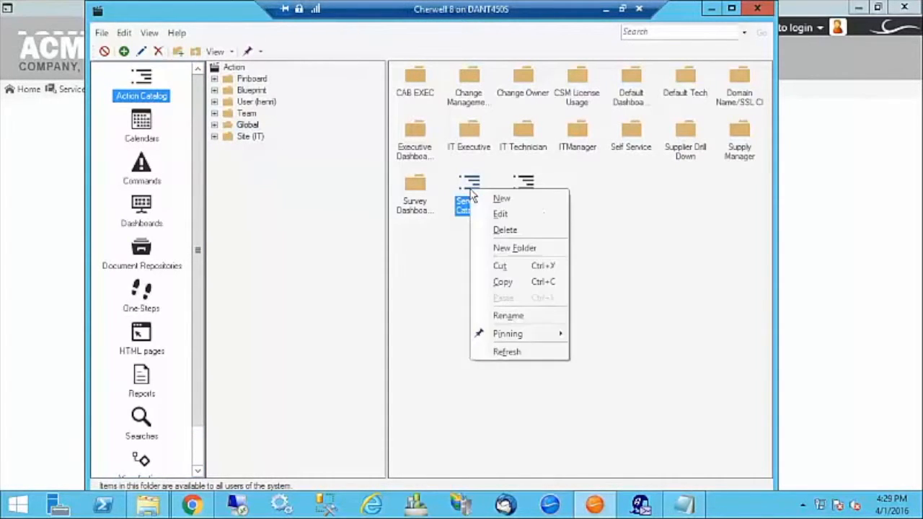
left_click(496, 213)
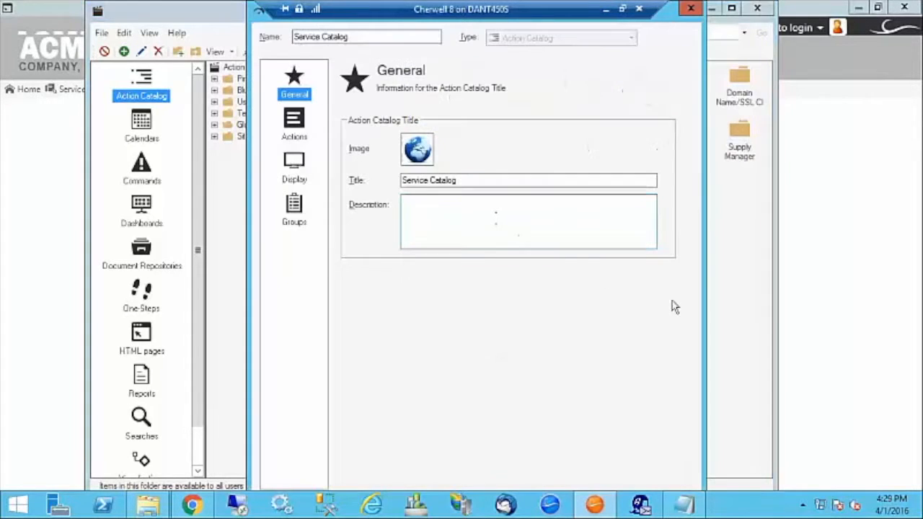
Check the Display tab's Title text choices without changes, then view the Groups settings.
left_click(294, 163)
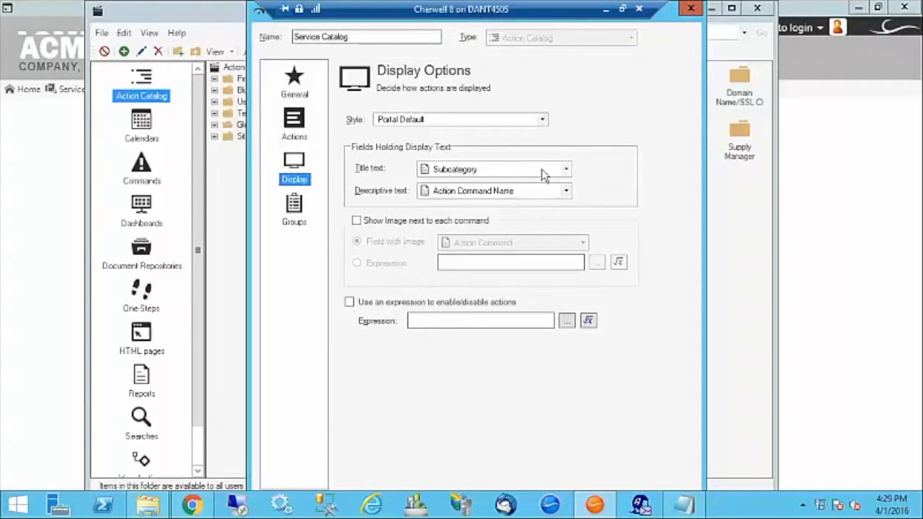
left_click(567, 169)
left_click(594, 147)
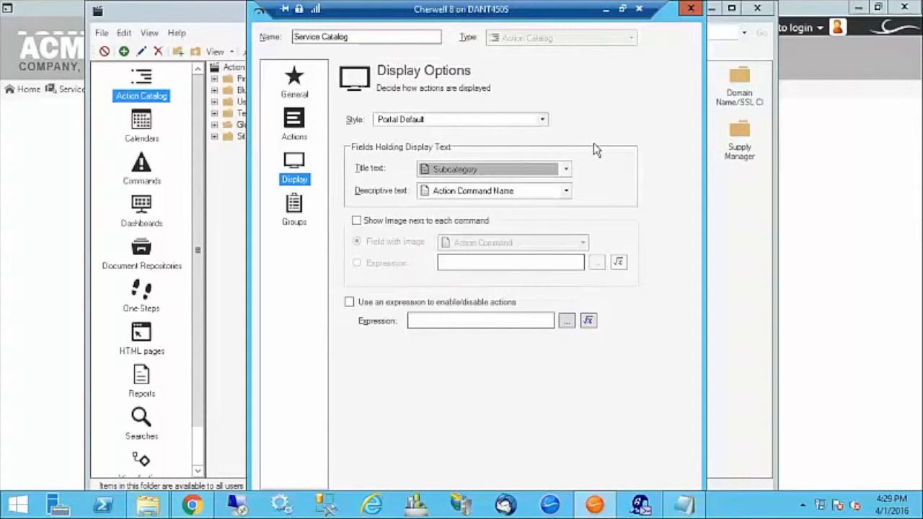
left_click(291, 215)
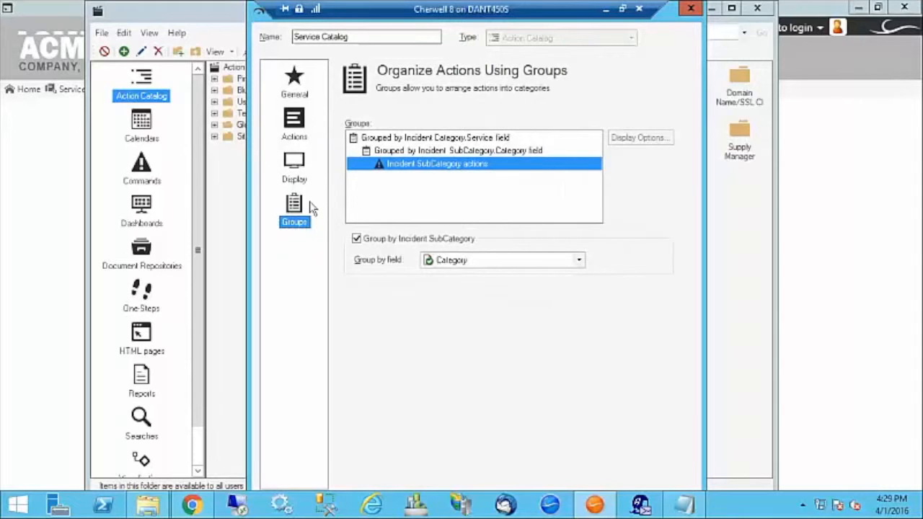
Inspect display options for the SubCategory.Category and Category.Service grouping levels without changes.
left_click(427, 152)
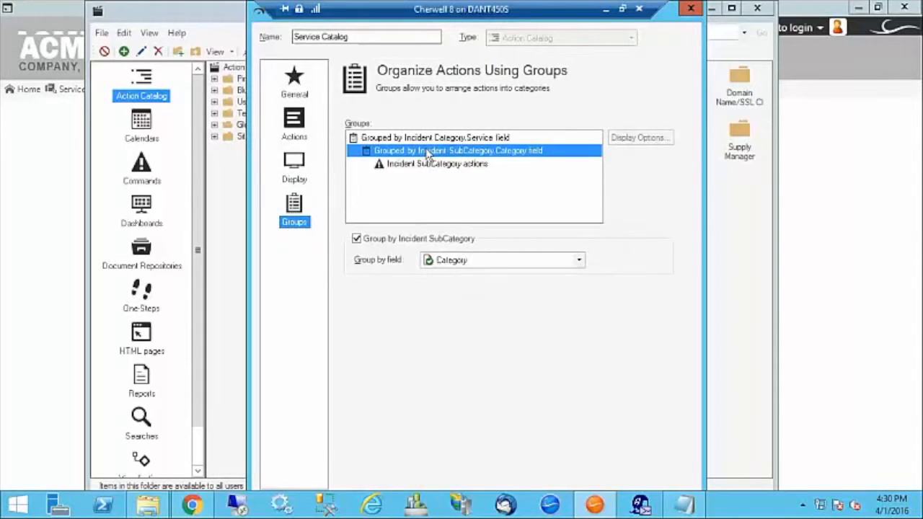
left_click(640, 138)
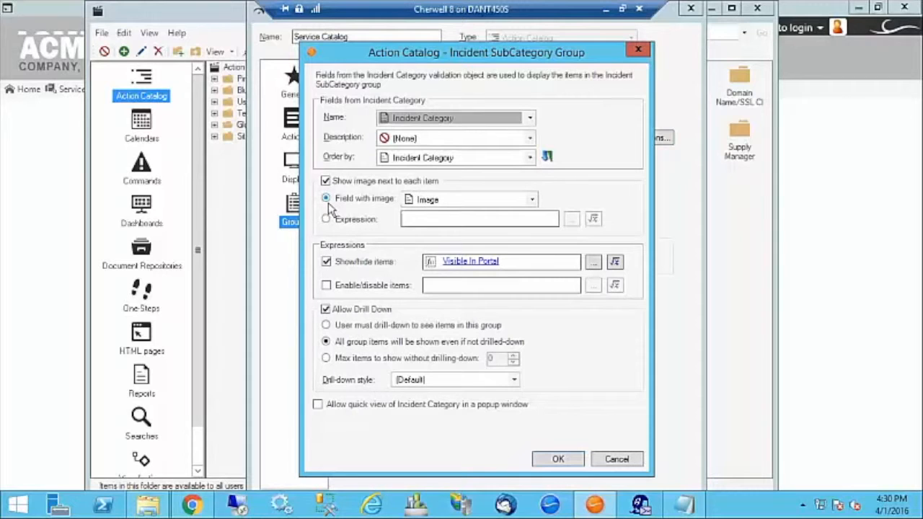
left_click(622, 463)
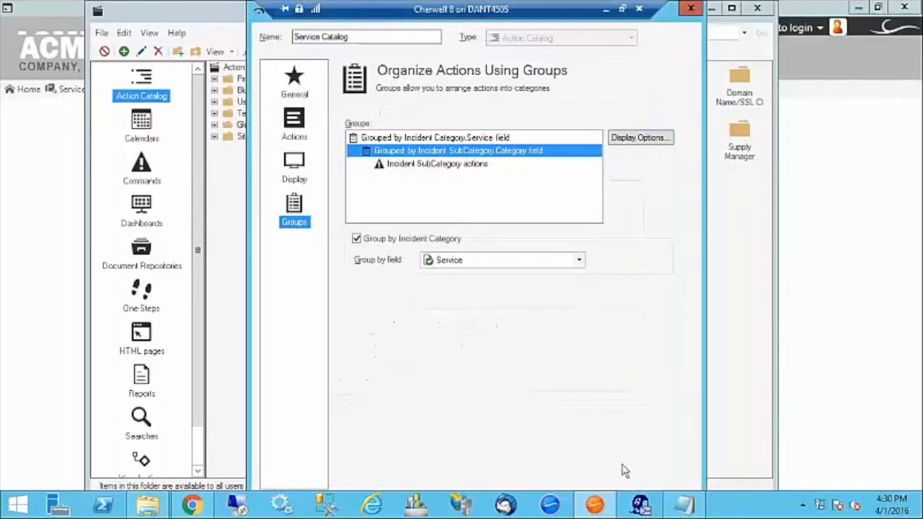
left_click(457, 138)
left_click(632, 141)
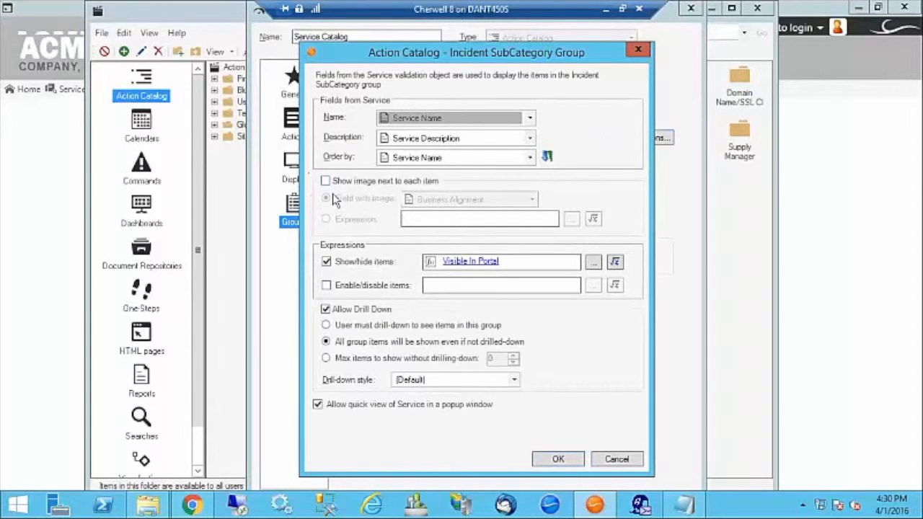
left_click(604, 457)
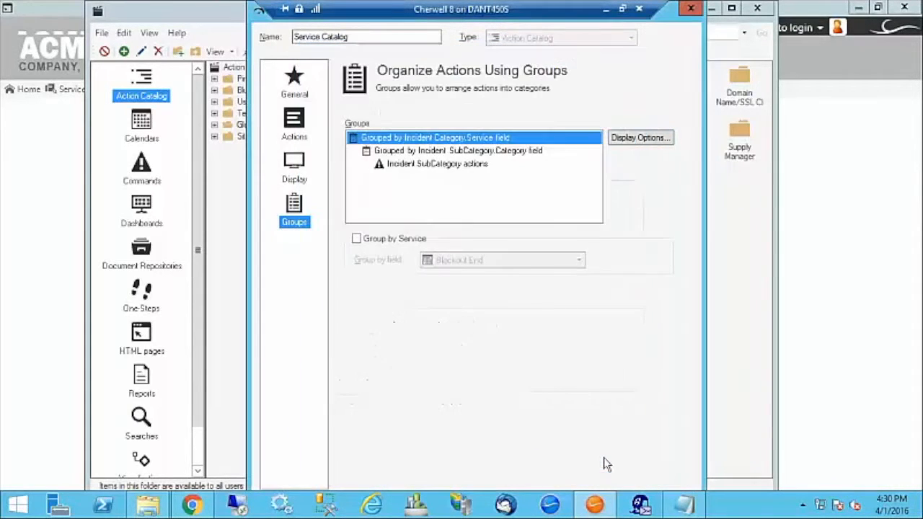
Review the category grouping's item image field list and cancel the group settings unchanged.
left_click(425, 165)
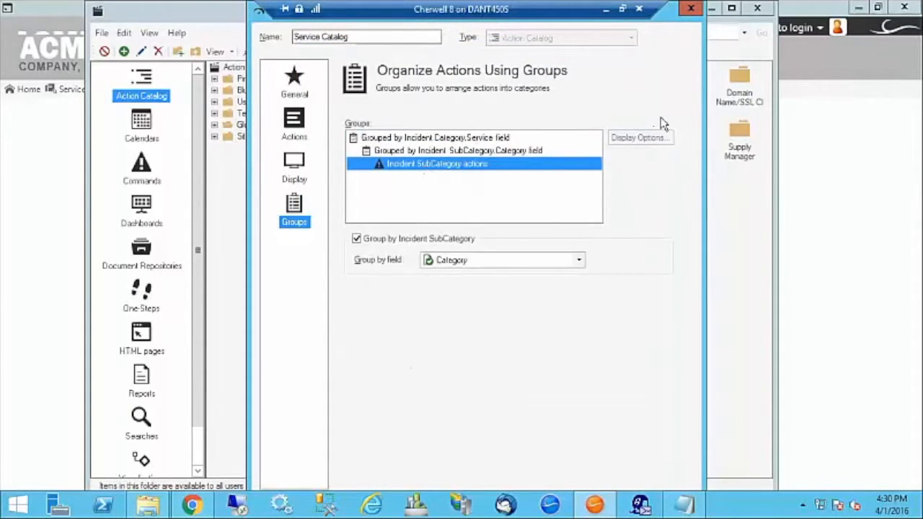
left_click(419, 152)
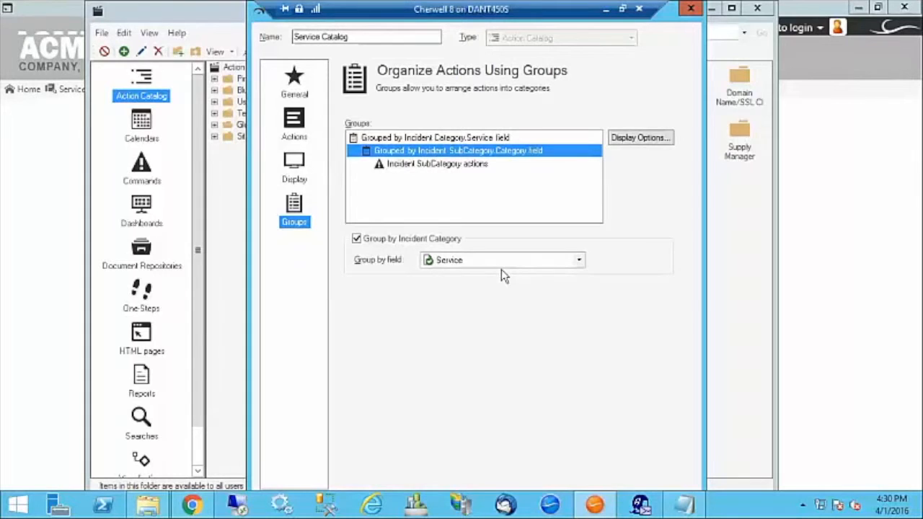
left_click(633, 140)
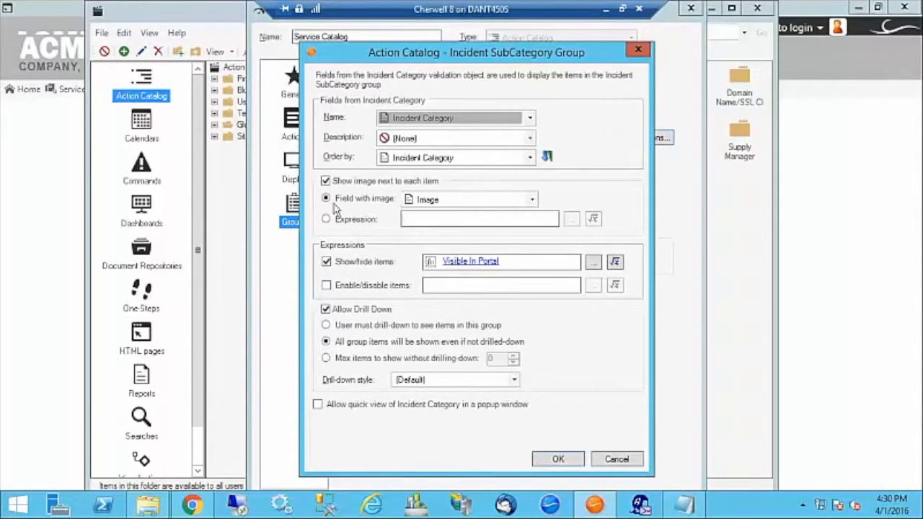
left_click(532, 202)
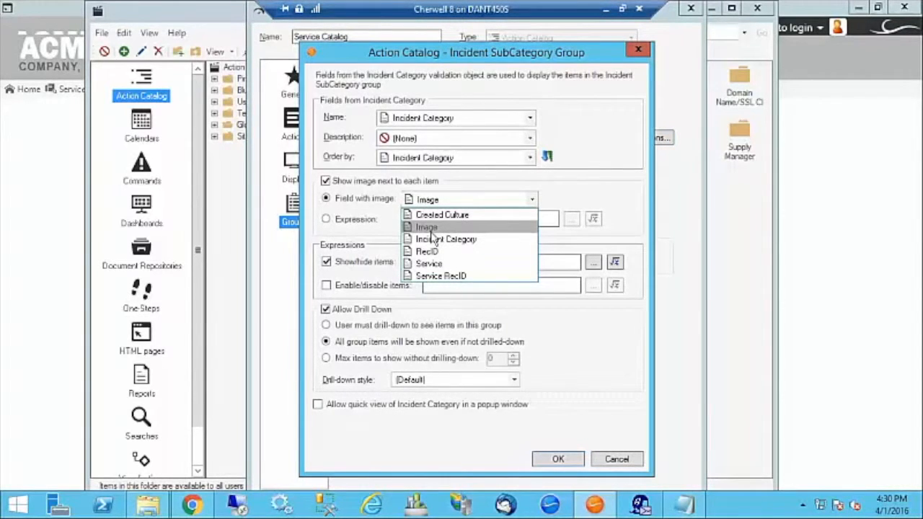
left_click(622, 462)
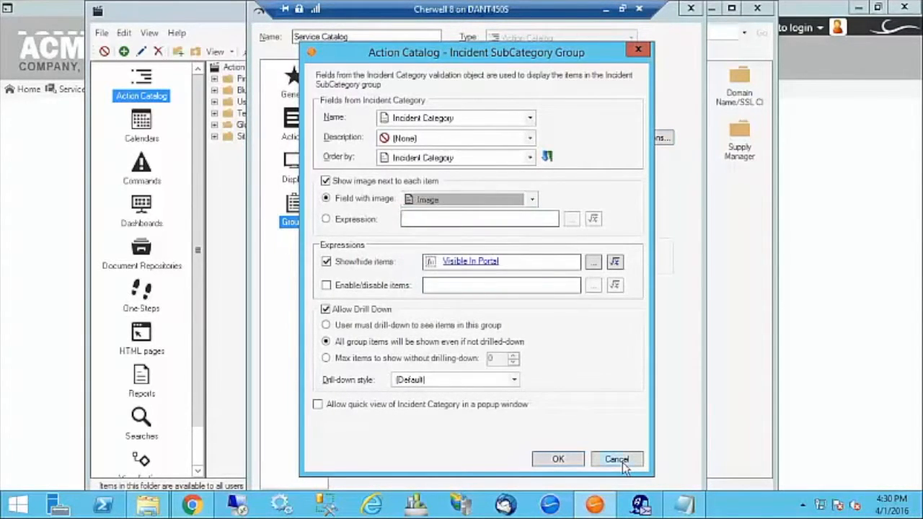
left_click(623, 462)
Close the groups editor, Designer, menu properties and Site Manager unsaved, then show Database tasks.
left_click(693, 13)
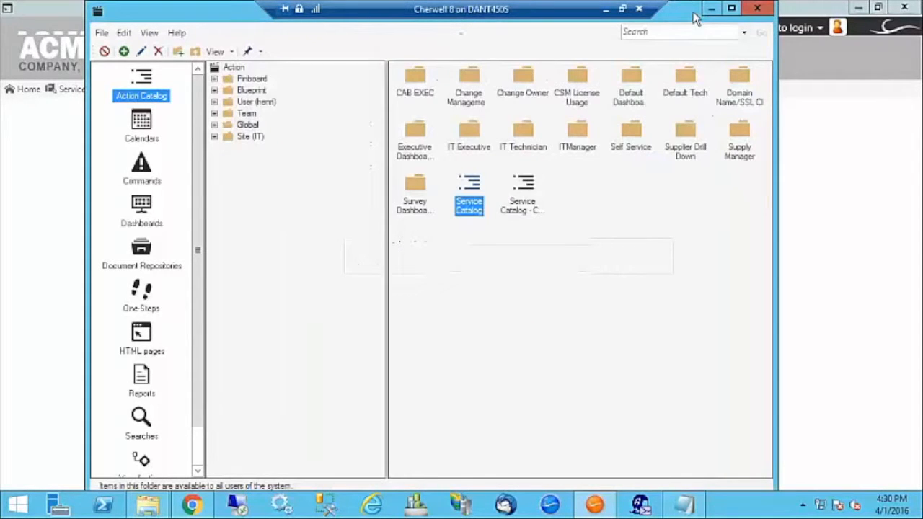
left_click(757, 10)
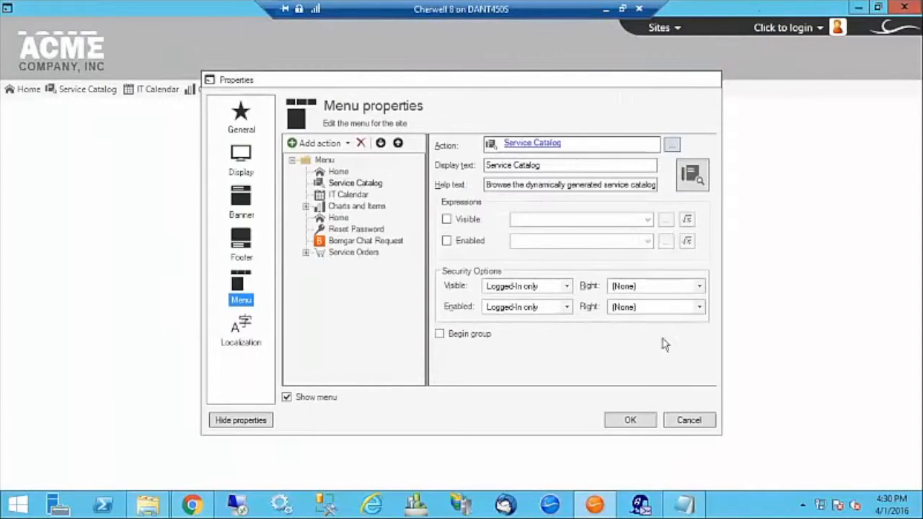
left_click(678, 422)
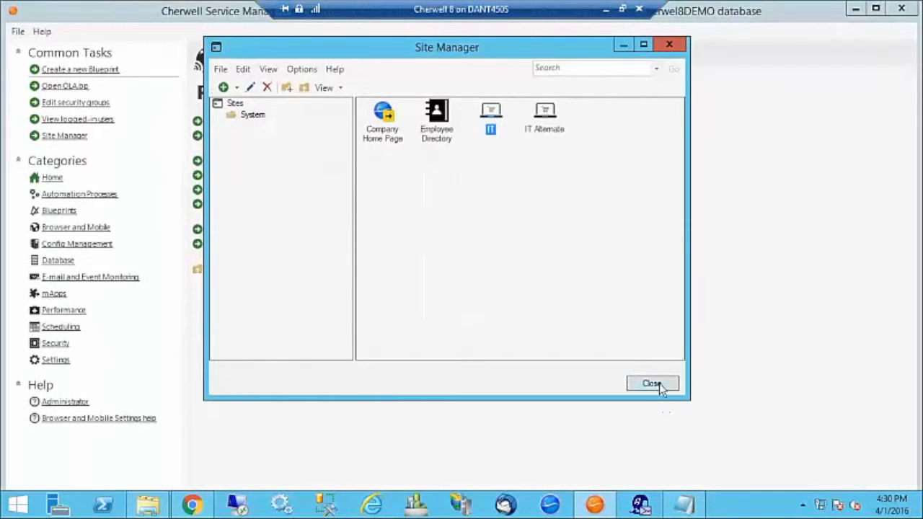
left_click(657, 385)
mouse_move(667, 506)
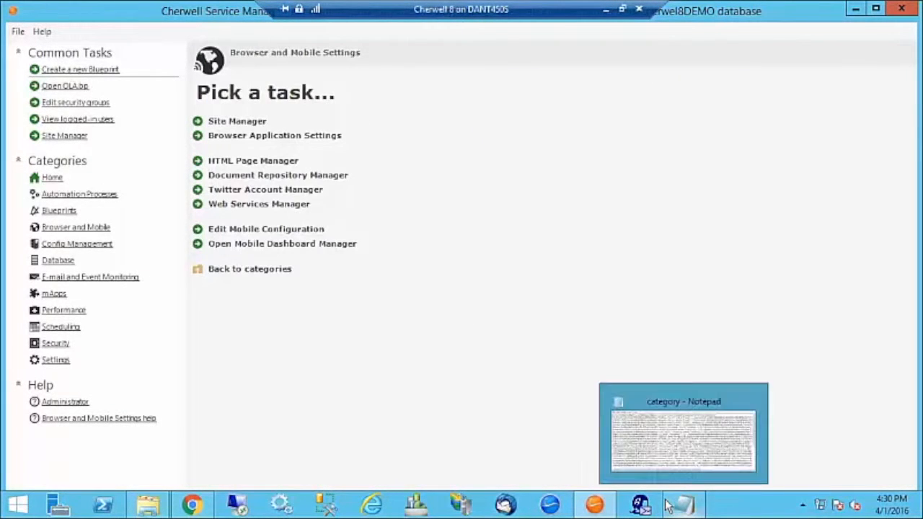
left_click(60, 264)
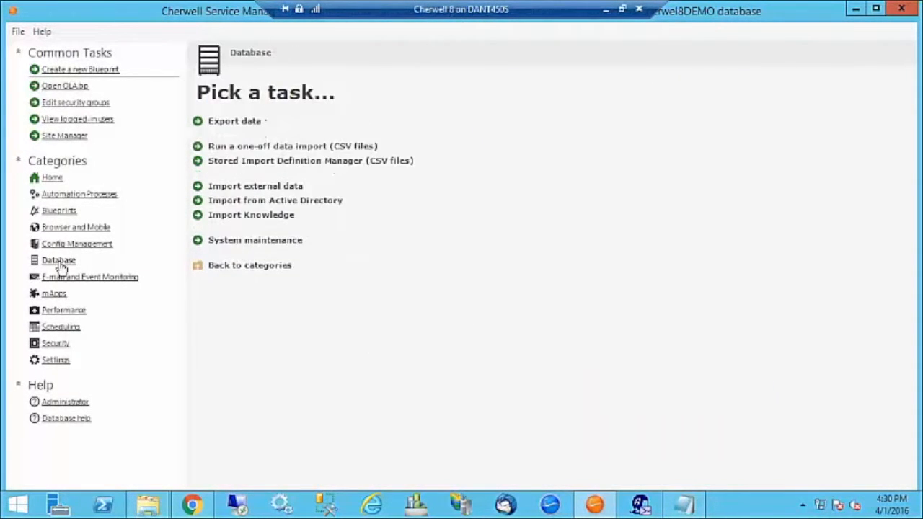
left_click(244, 127)
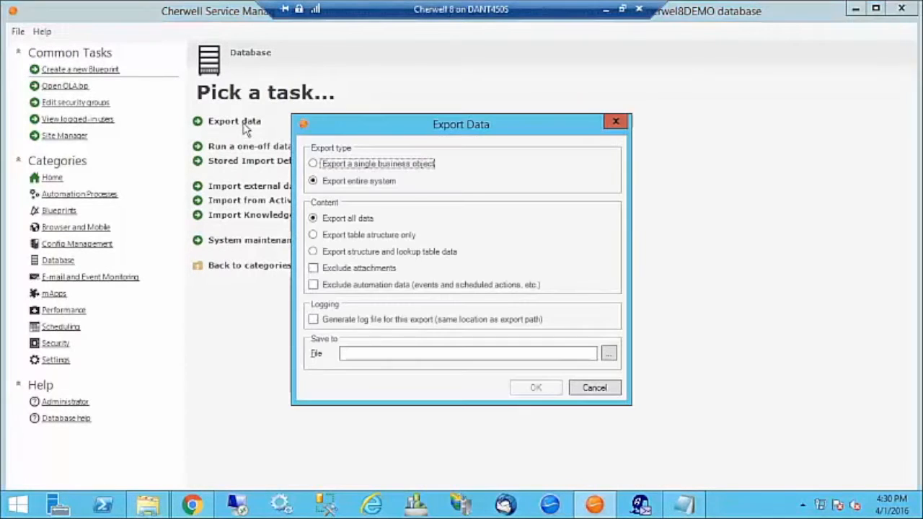
left_click(315, 164)
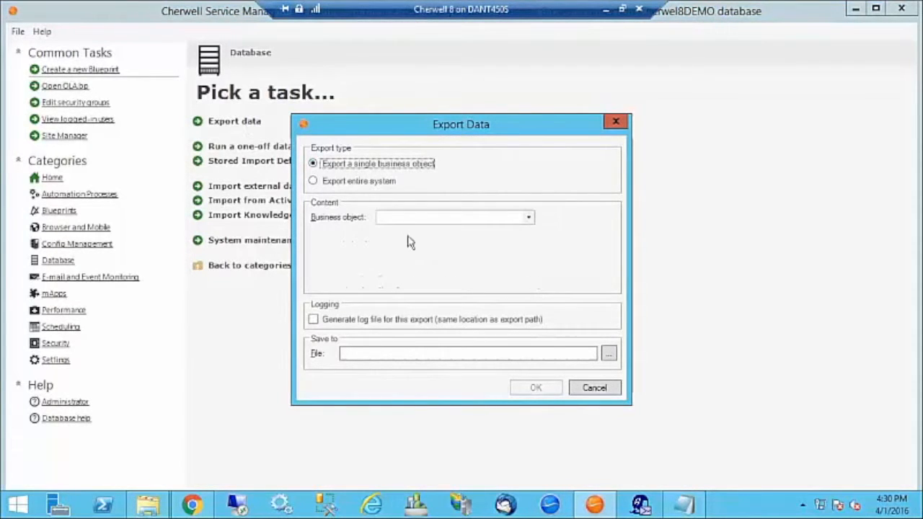
left_click(529, 217)
scroll(526, 227, "down", 4)
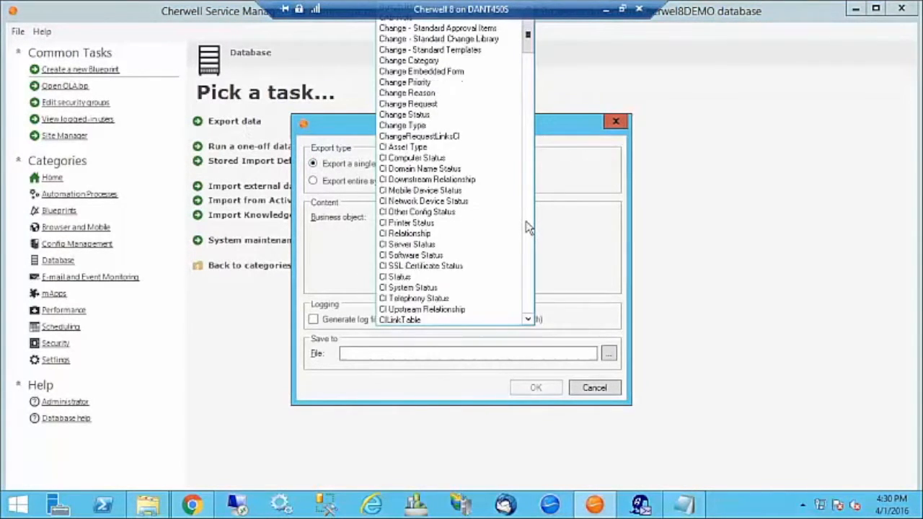
scroll(527, 227, "down", 11)
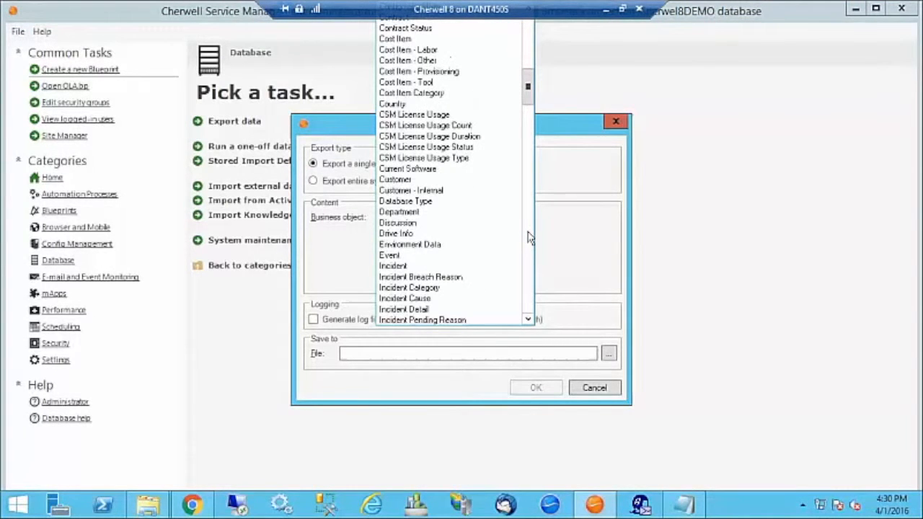
scroll(529, 237, "down", 2)
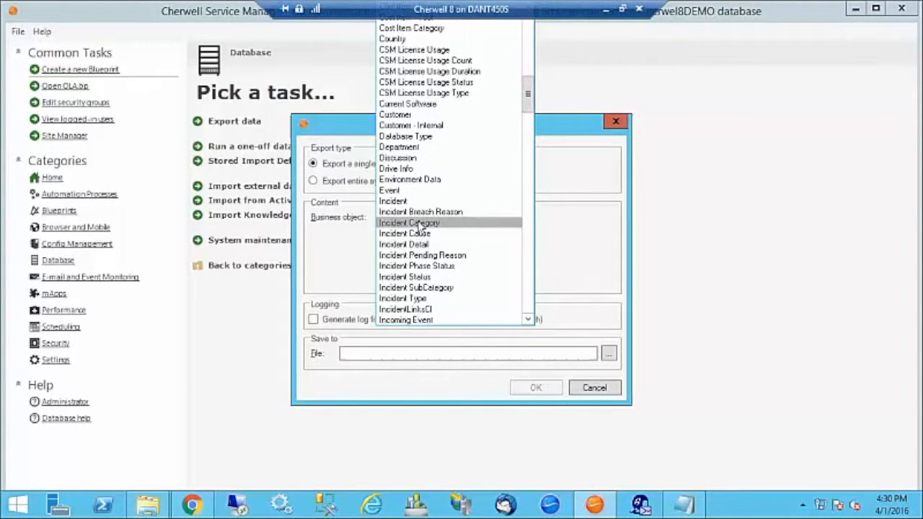
left_click(461, 220)
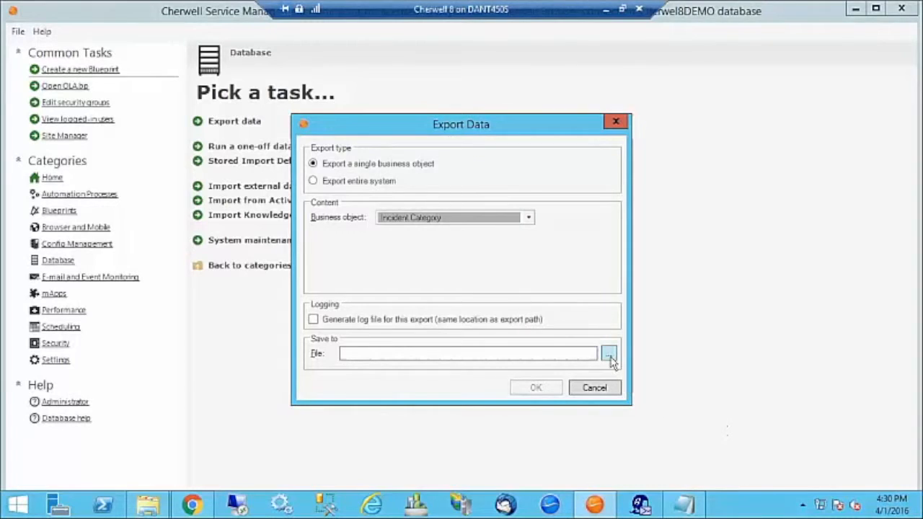
left_click(609, 354)
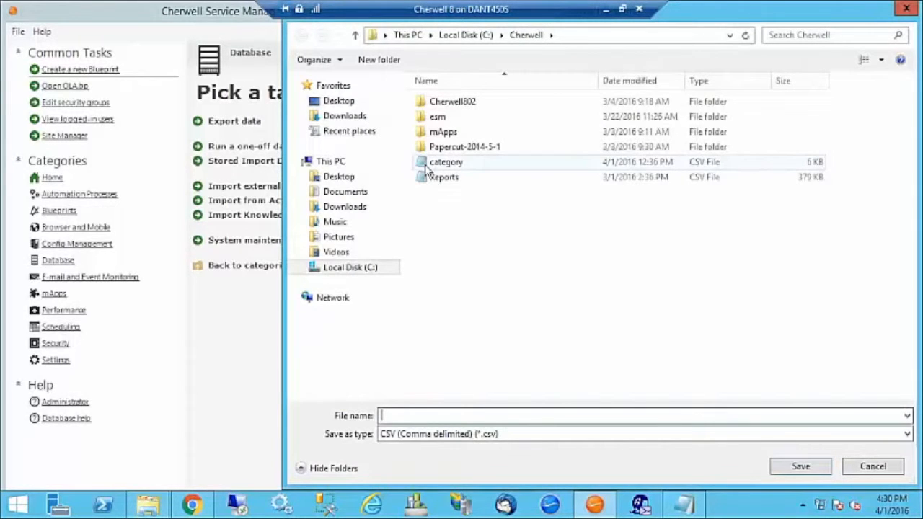
left_click(869, 466)
left_click(610, 392)
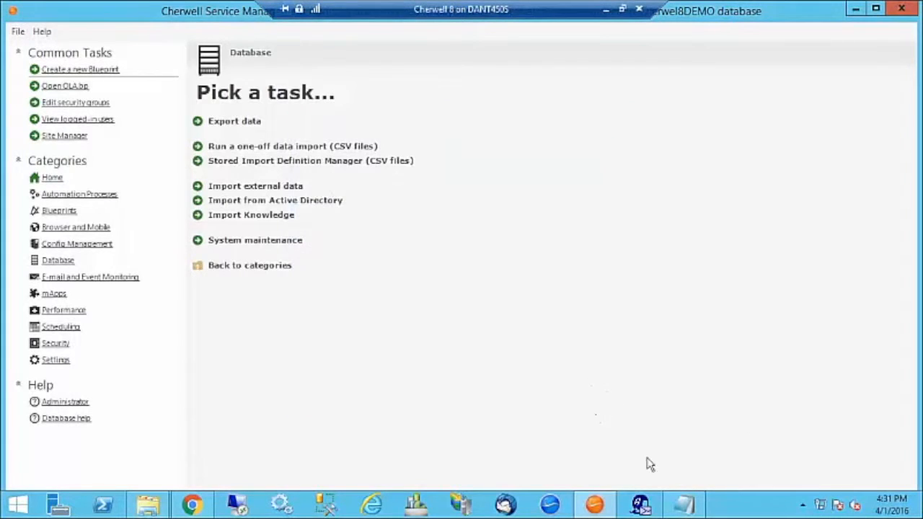
left_click(685, 506)
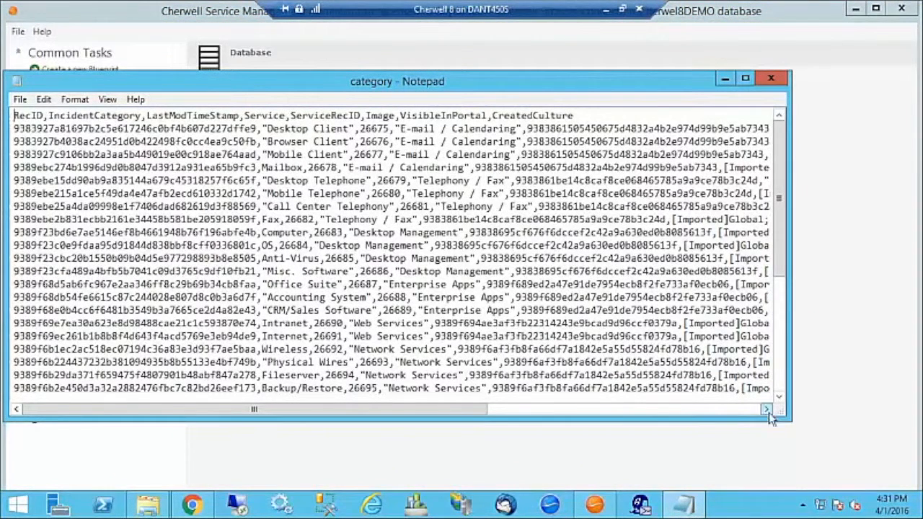
left_click_drag(792, 424, 869, 460)
left_click_drag(368, 456, 628, 457)
left_click_drag(546, 129, 582, 143)
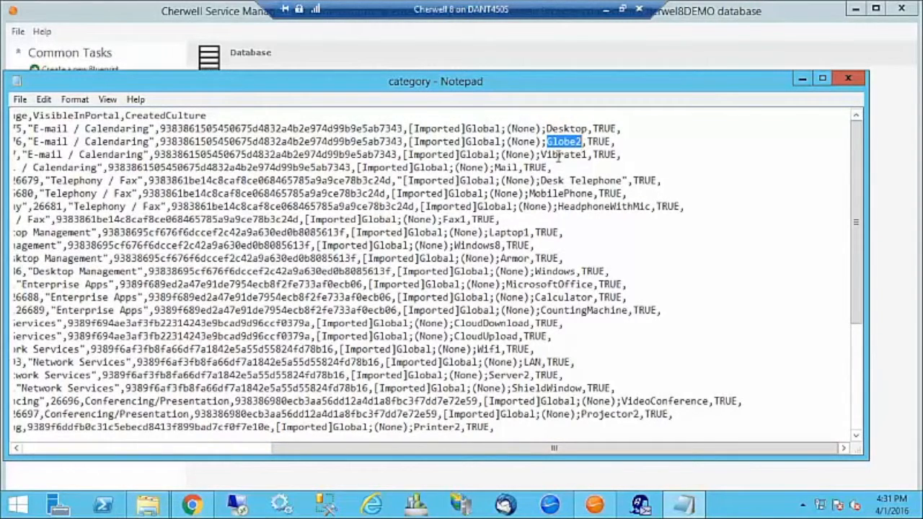
left_click_drag(543, 154, 588, 155)
left_click_drag(495, 168, 517, 167)
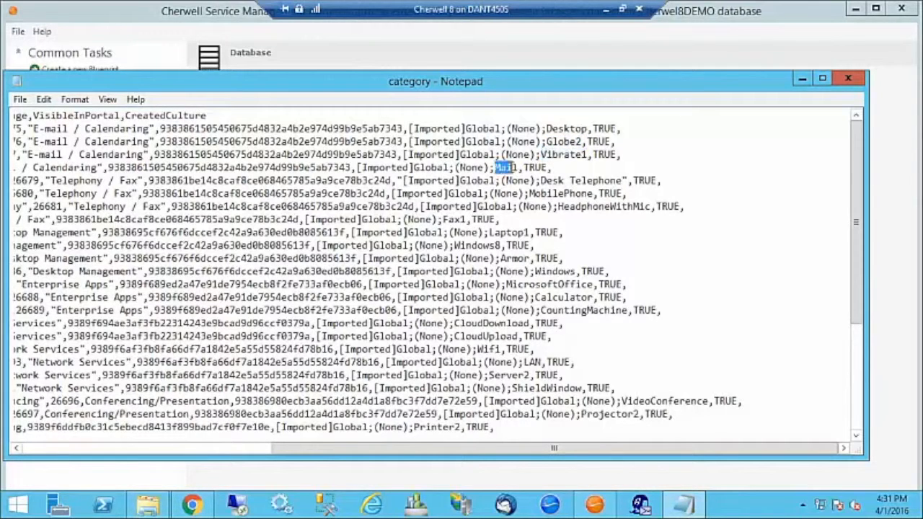
left_click_drag(457, 450, 179, 460)
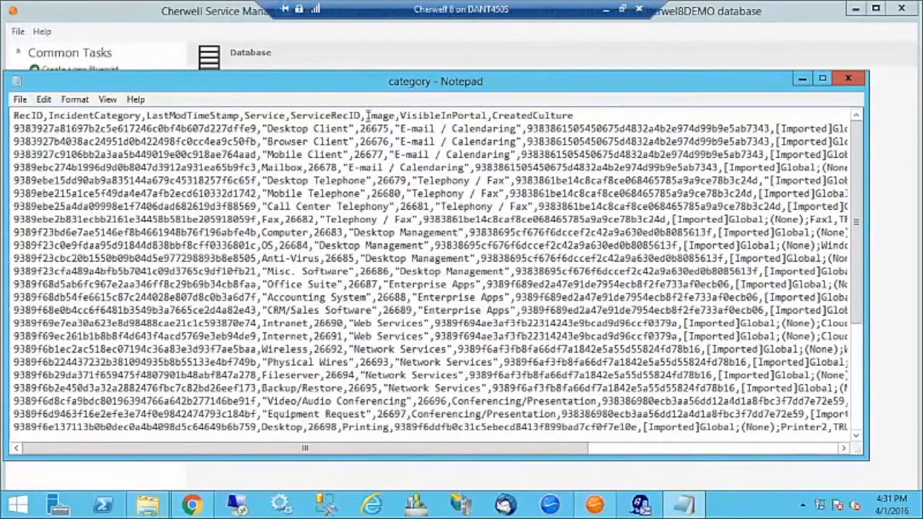
left_click_drag(367, 116, 394, 116)
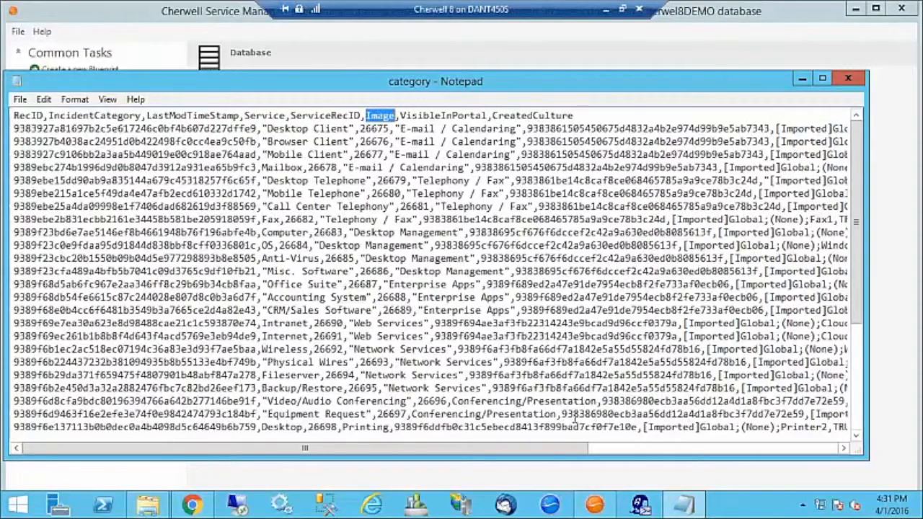
left_click_drag(557, 448, 807, 448)
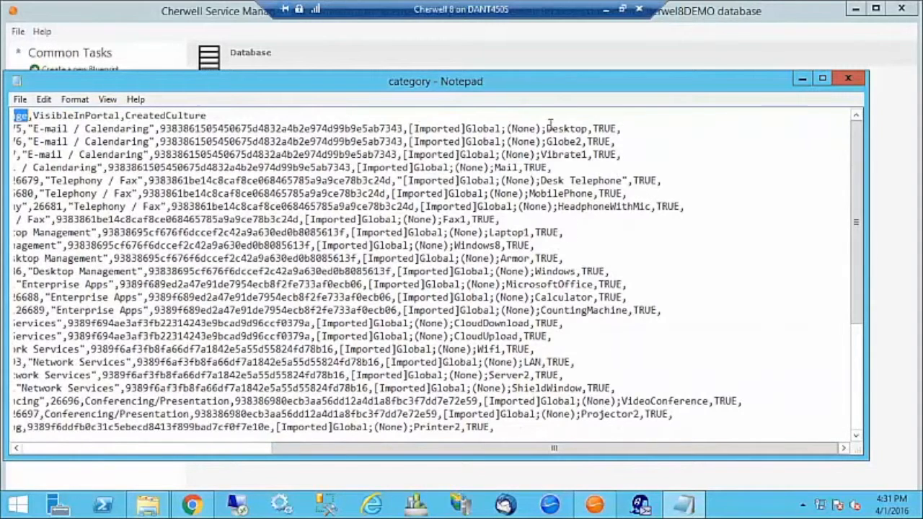
left_click_drag(548, 128, 559, 128)
left_click_drag(586, 130, 590, 130)
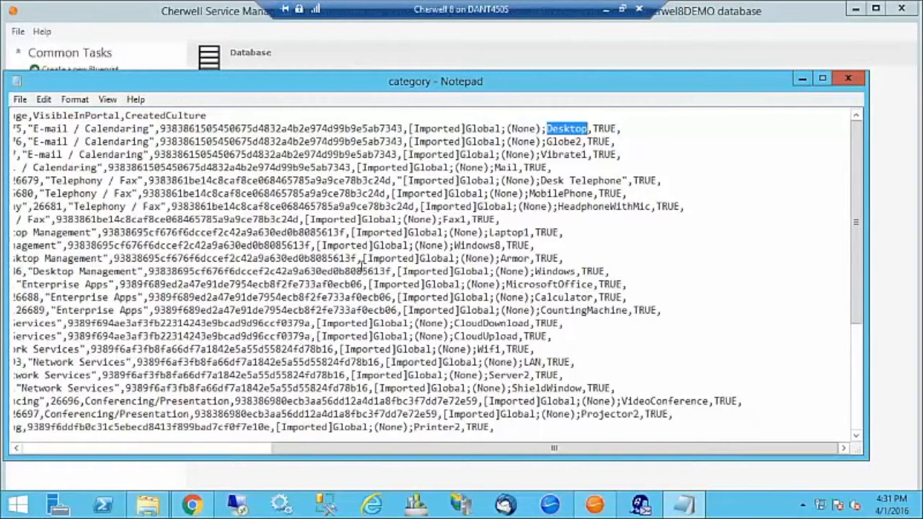
left_click_drag(548, 130, 589, 130)
left_click(801, 78)
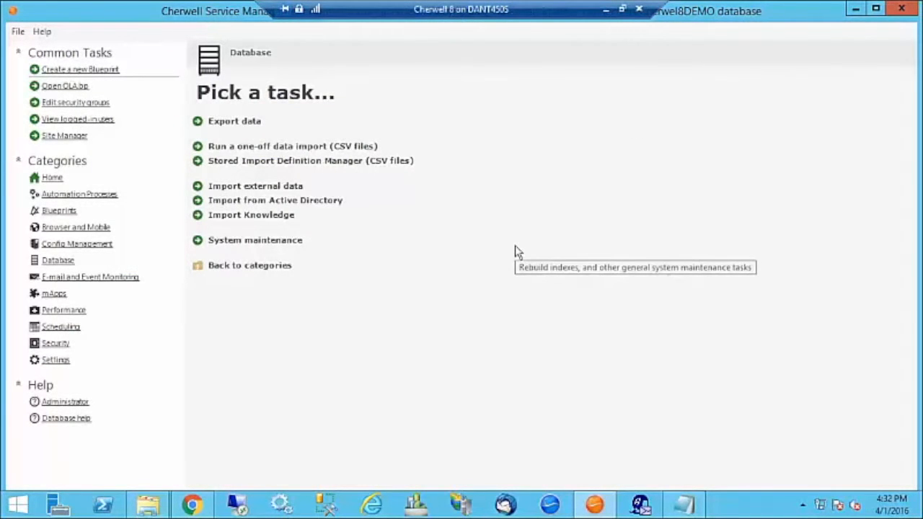
Start a new blueprint and show the Global Service Catalog Icons folder in the Images manager.
left_click(64, 72)
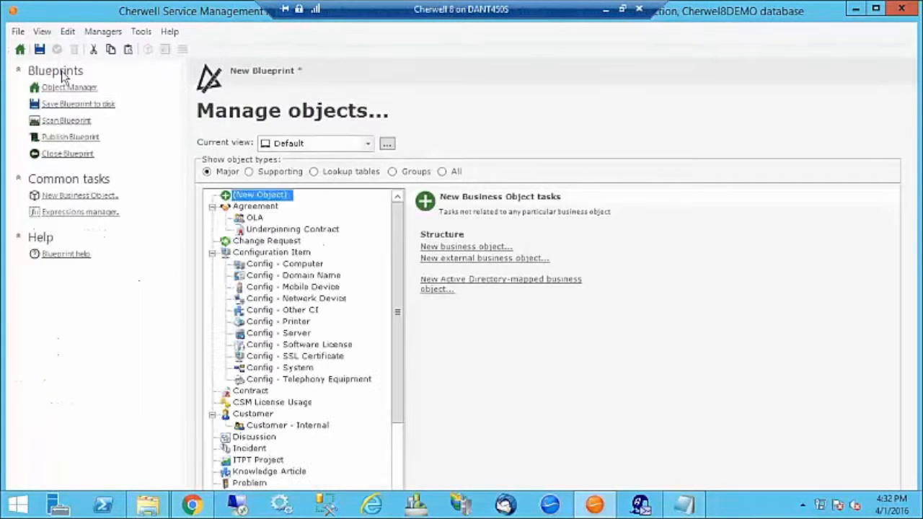
left_click(102, 31)
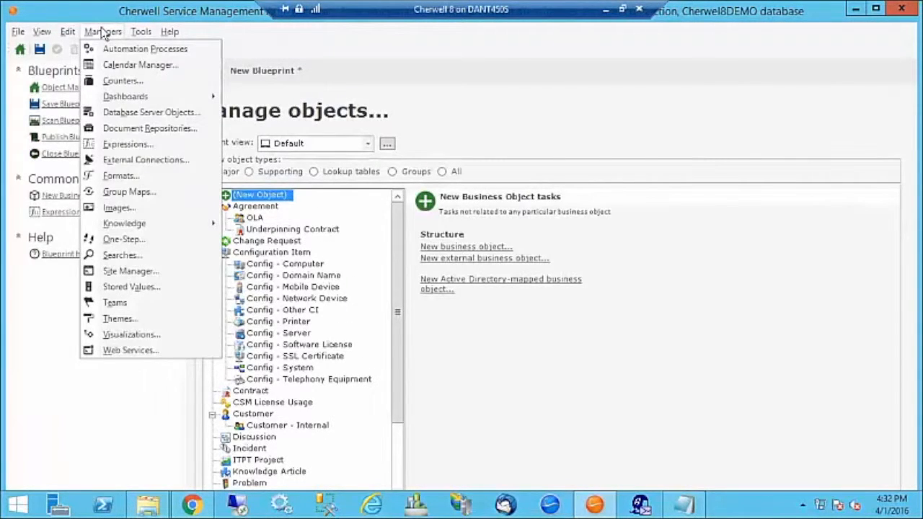
left_click(114, 208)
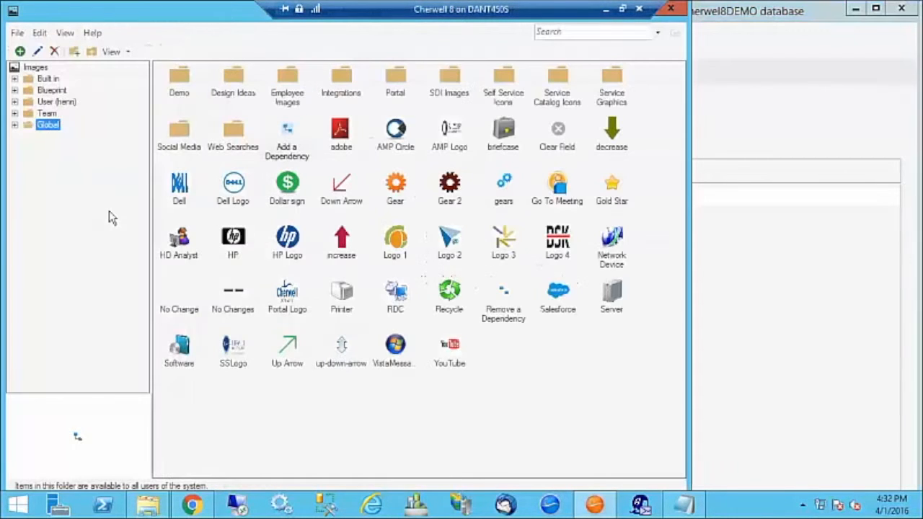
double_click(31, 126)
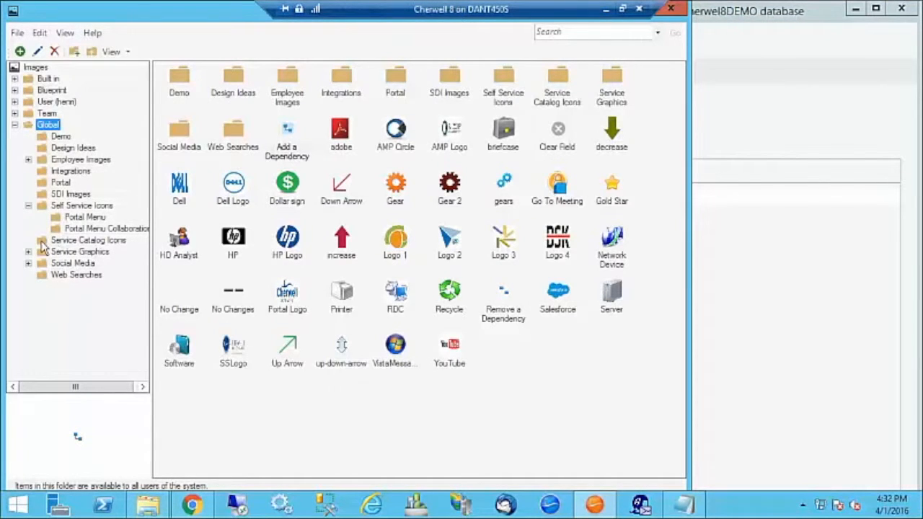
left_click(42, 242)
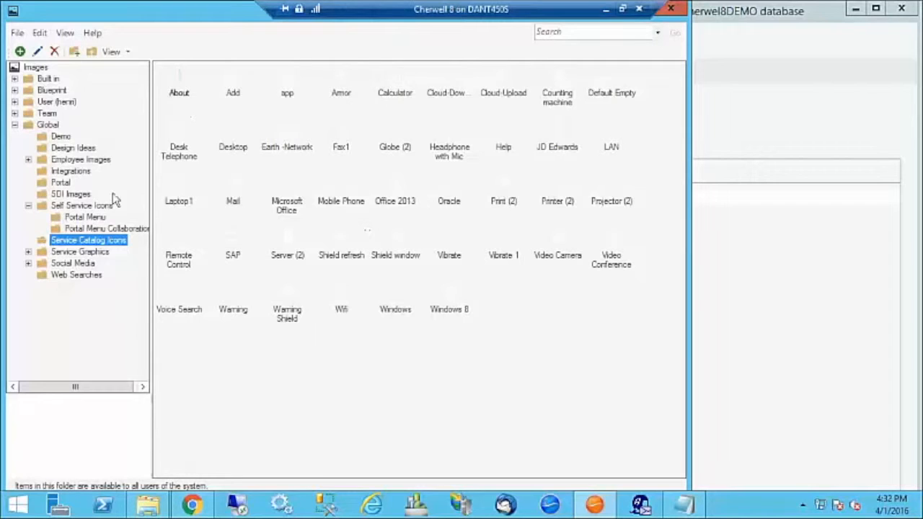
Add a new image named test and try importing img101 from C:\Windows\Web\Screen, rejected for exceeding 512K.
left_click(20, 53)
left_click(369, 165)
type("test")
left_click(471, 303)
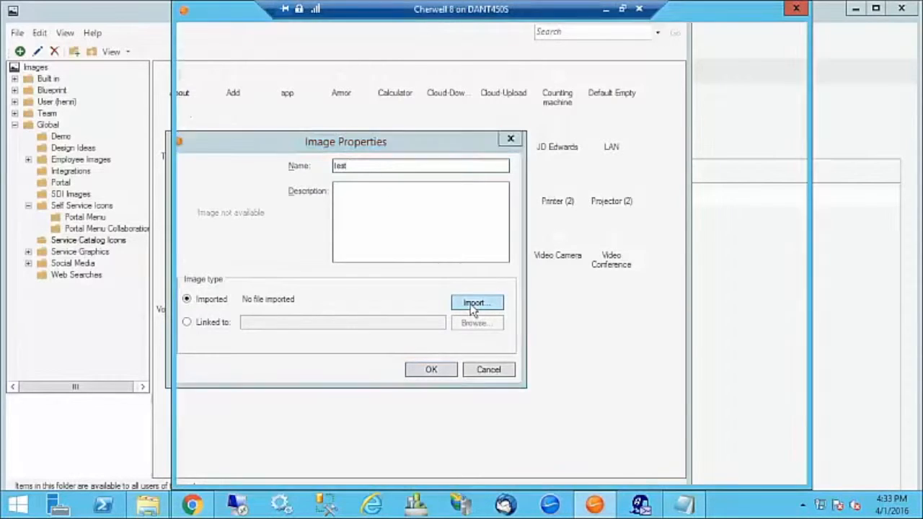
double_click(321, 192)
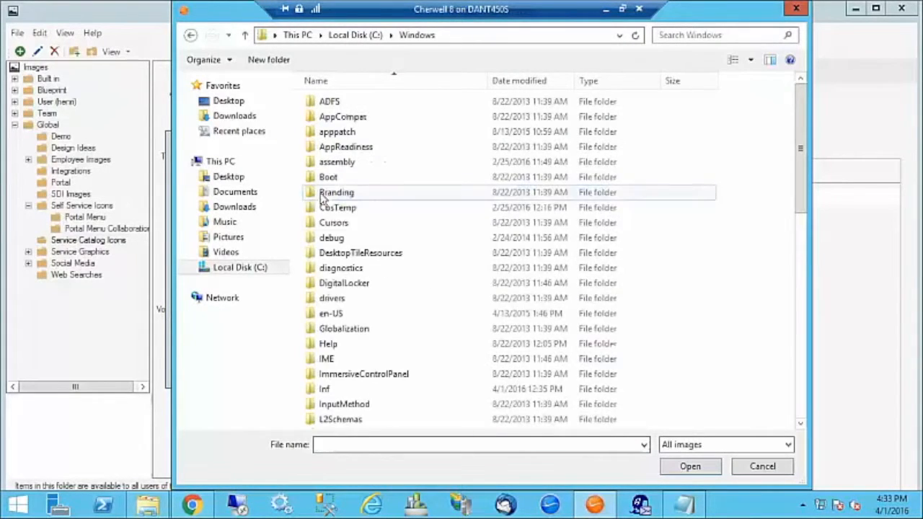
scroll(344, 383, "down", 10)
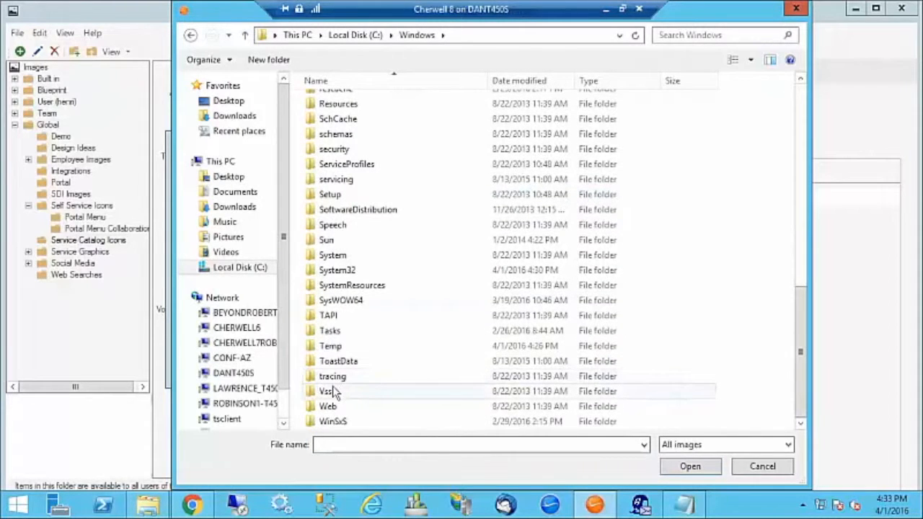
double_click(329, 408)
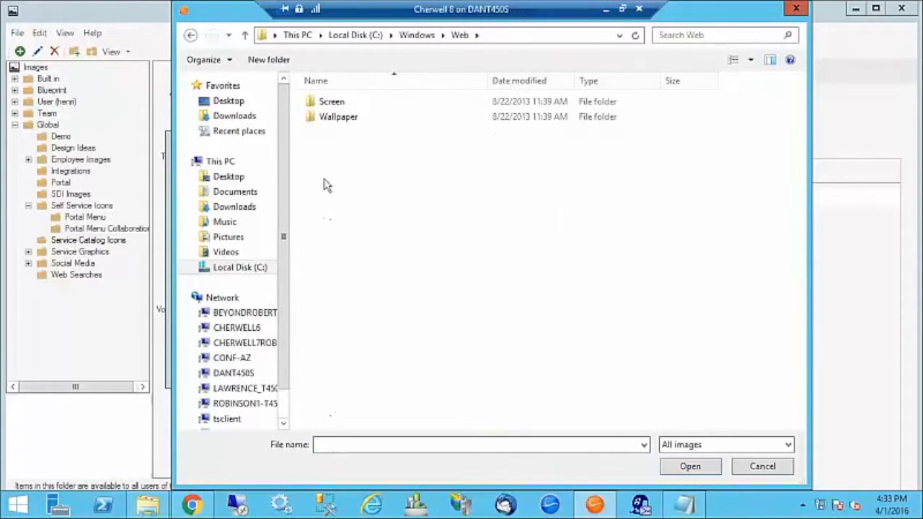
double_click(328, 103)
left_click(324, 117)
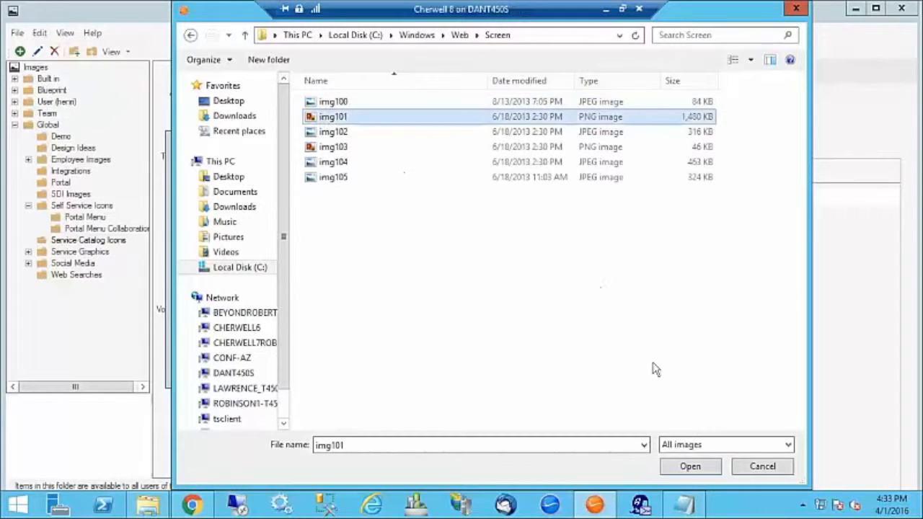
left_click(690, 467)
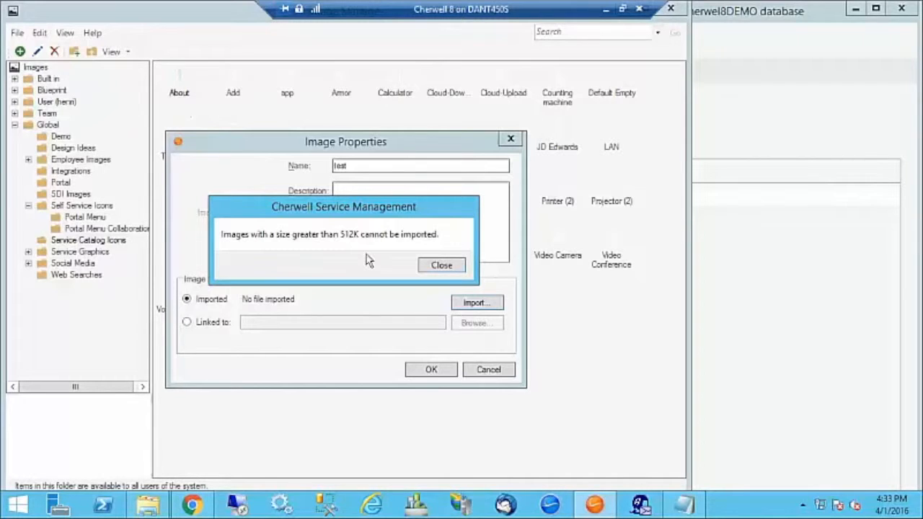
left_click(441, 265)
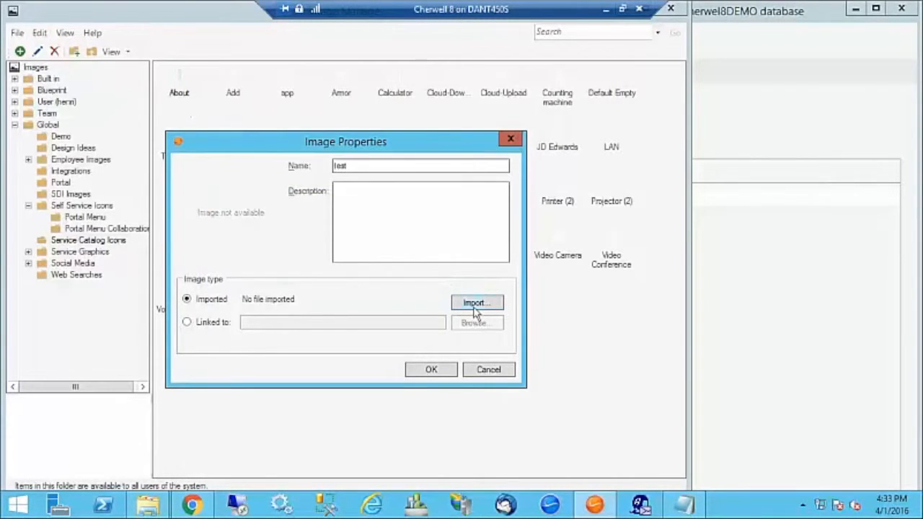
Import img103.png instead, save the test image and close the image manager.
left_click(474, 303)
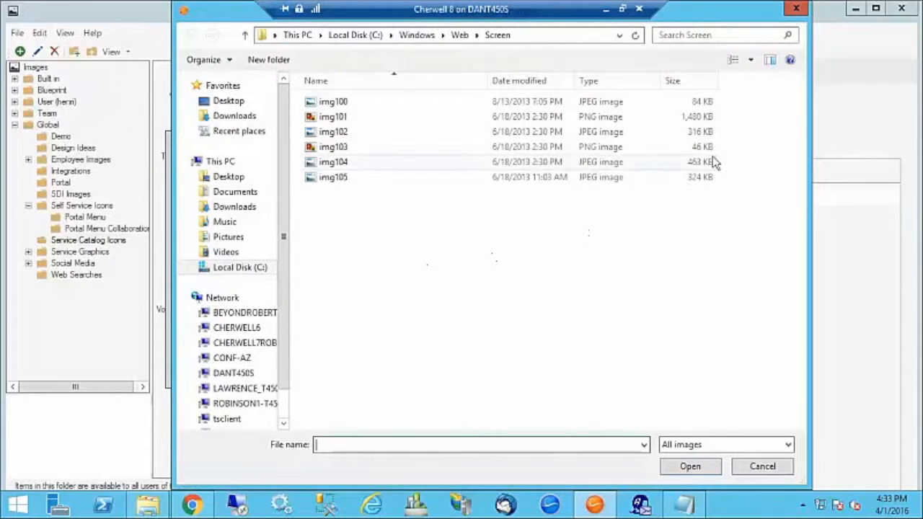
double_click(322, 148)
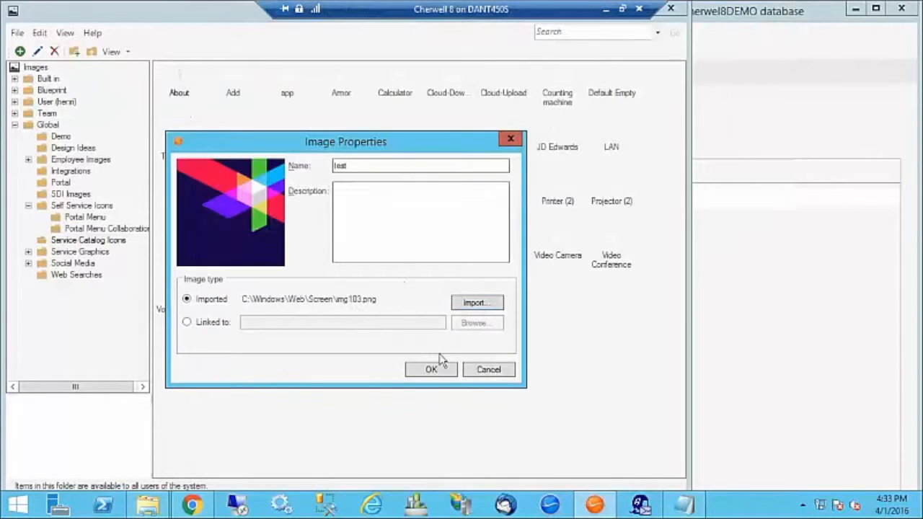
left_click(431, 370)
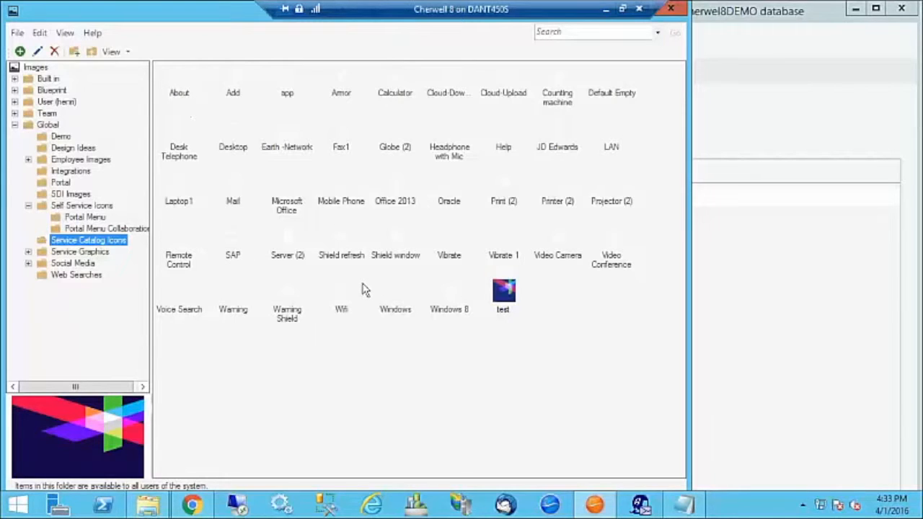
left_click(671, 10)
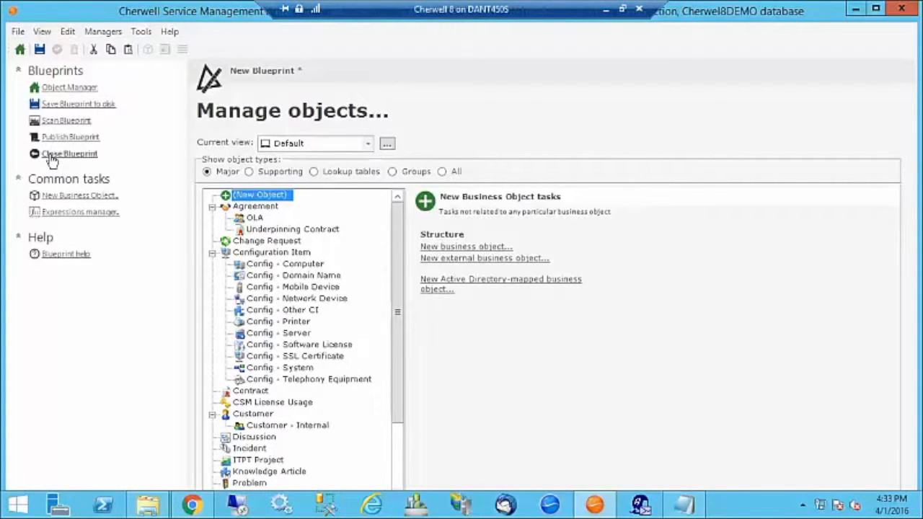
In the restored category file, replace Desktop with Test on the first data line.
left_click(856, 9)
left_click(685, 504)
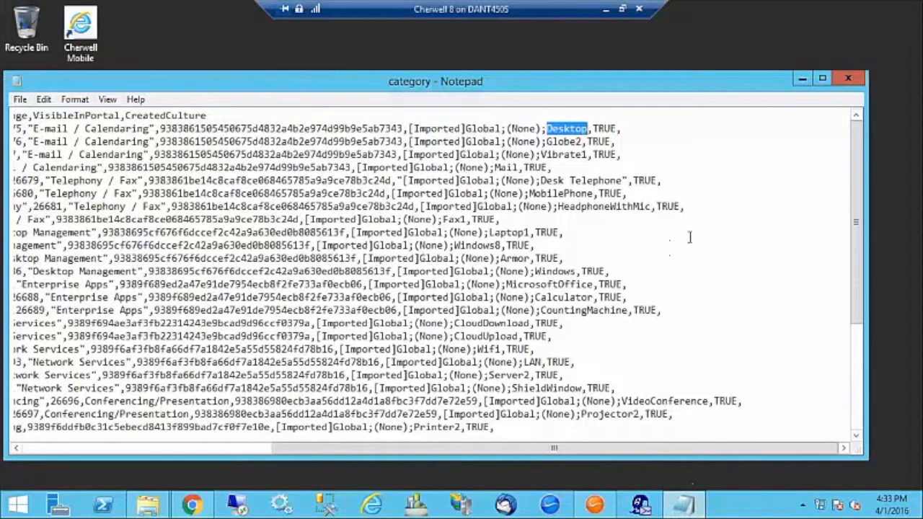
left_click(548, 130)
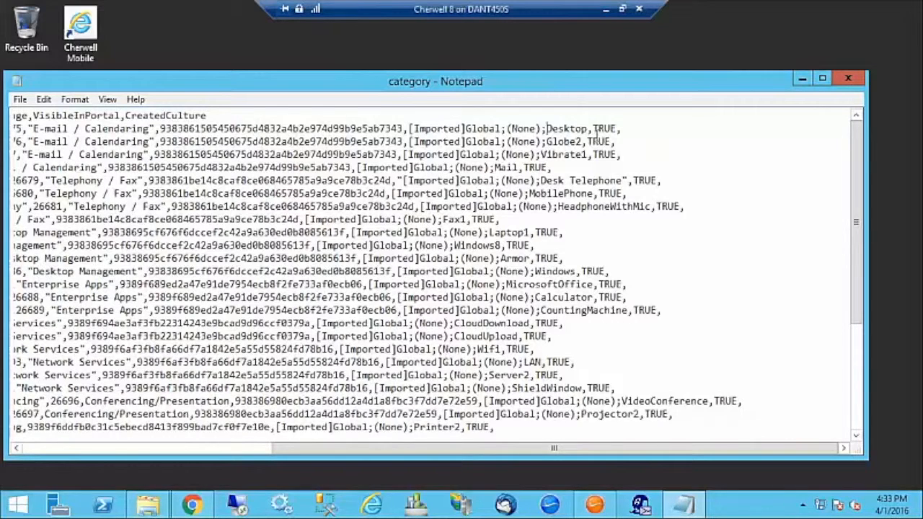
type("Test")
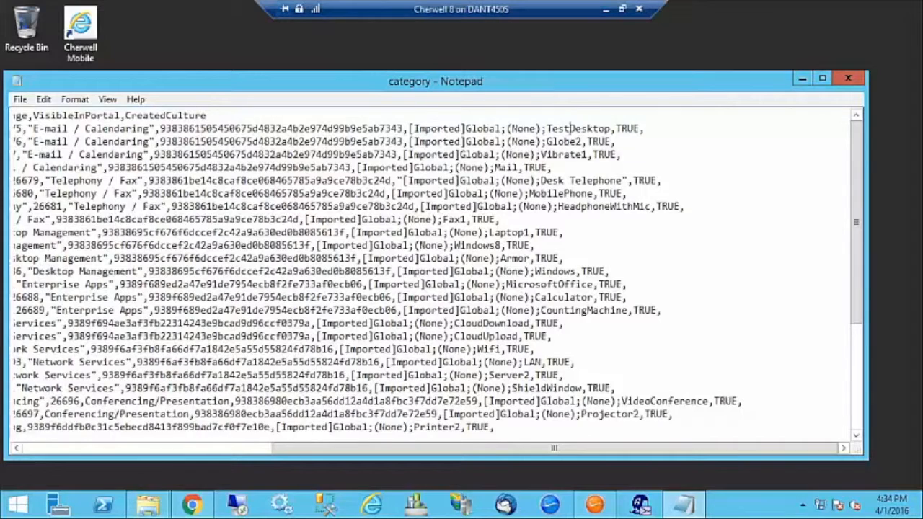
key("Delete")
key("Delete")
key("Delete")
key("Delete")
key("Delete")
key("Delete")
key("Delete")
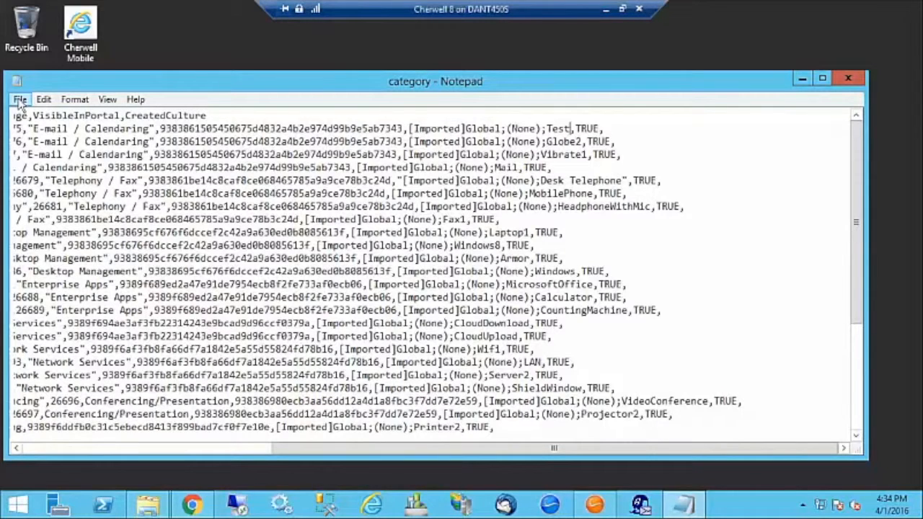
Save the edited category file and close Notepad.
left_click_drag(74, 80, 115, 73)
left_click(63, 95)
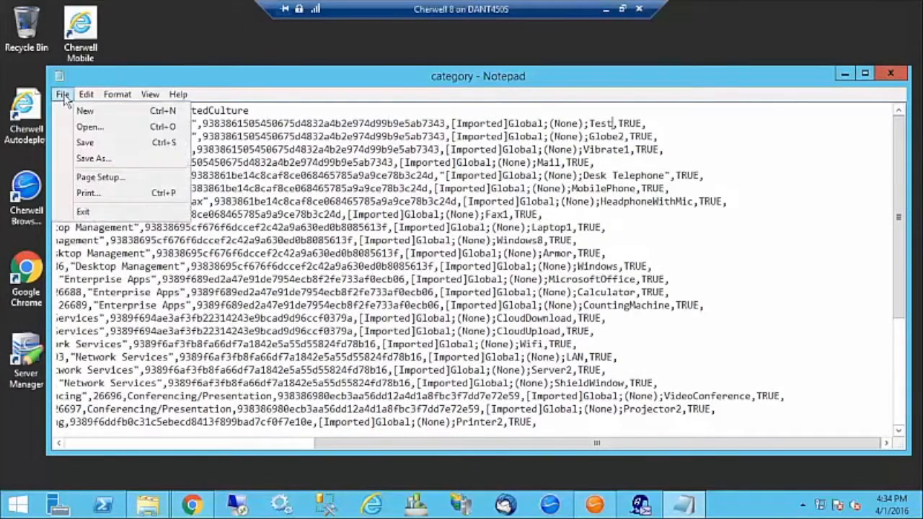
left_click(84, 143)
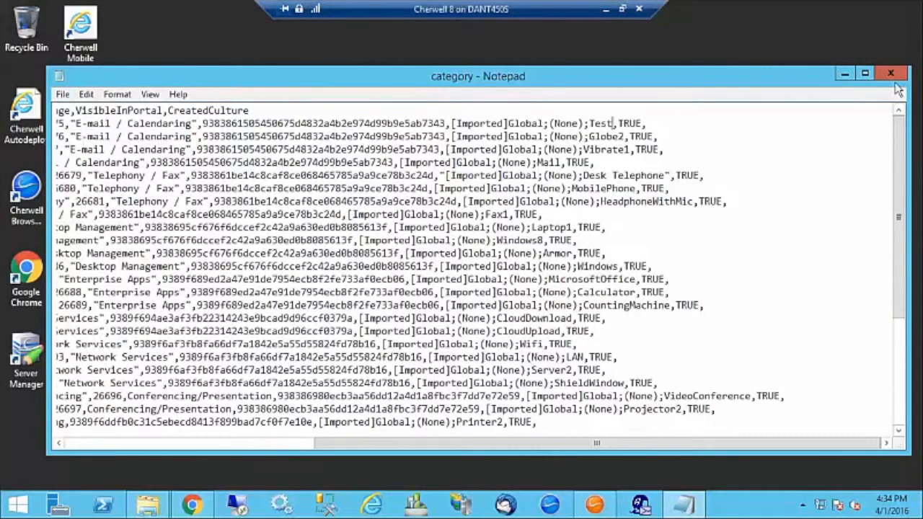
left_click(892, 75)
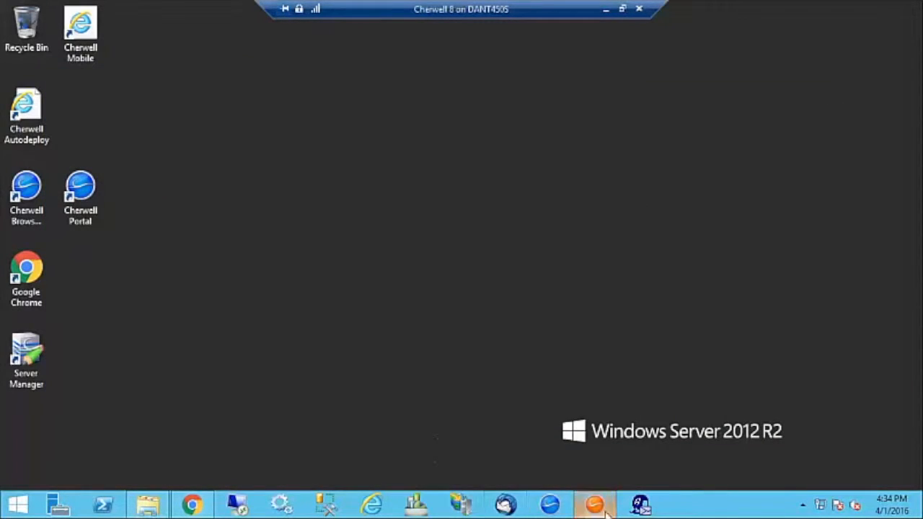
left_click(192, 503)
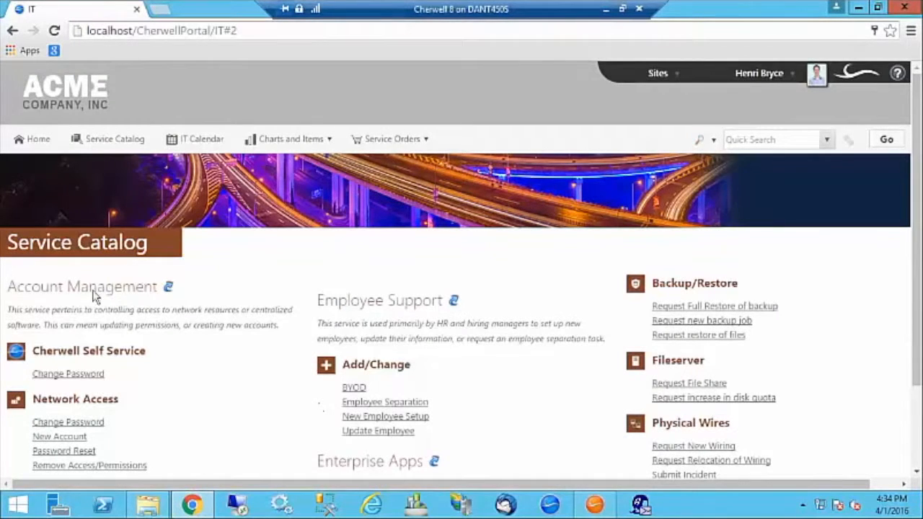
scroll(428, 319, "down", 5)
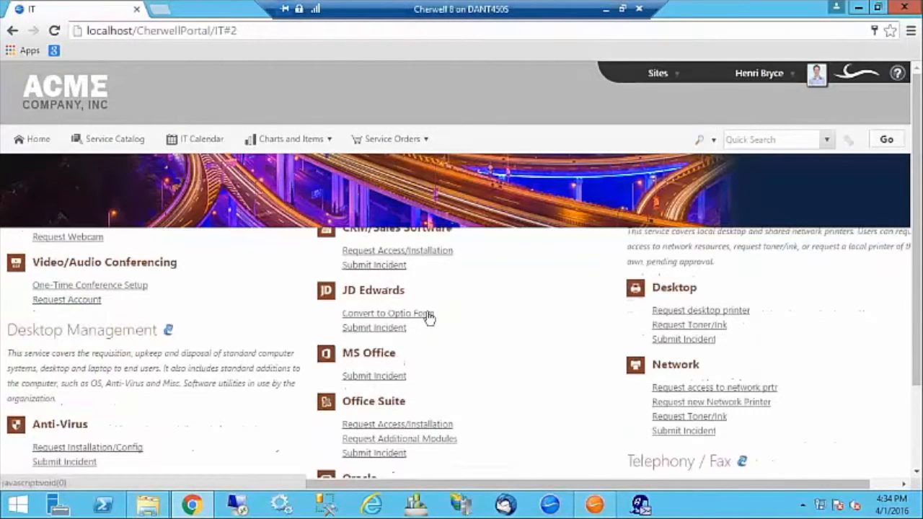
scroll(429, 319, "up", 5)
scroll(428, 318, "down", 1)
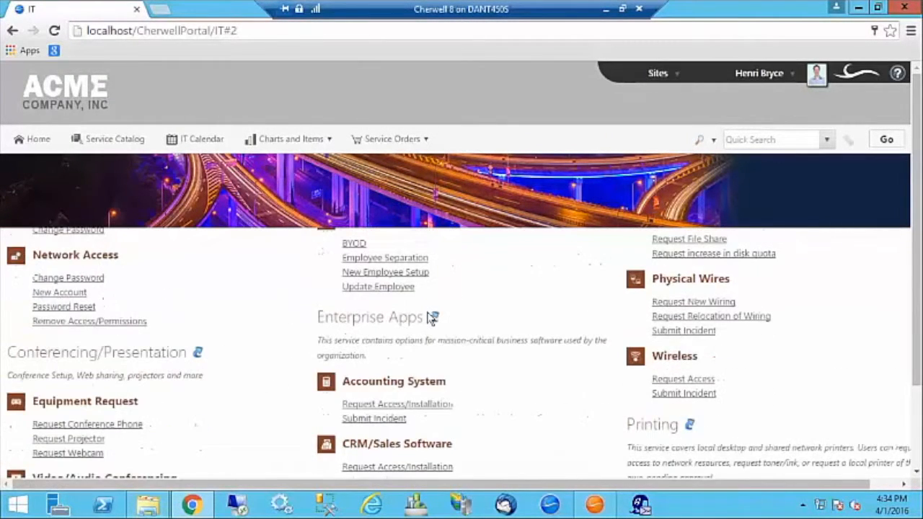
scroll(432, 318, "up", 2)
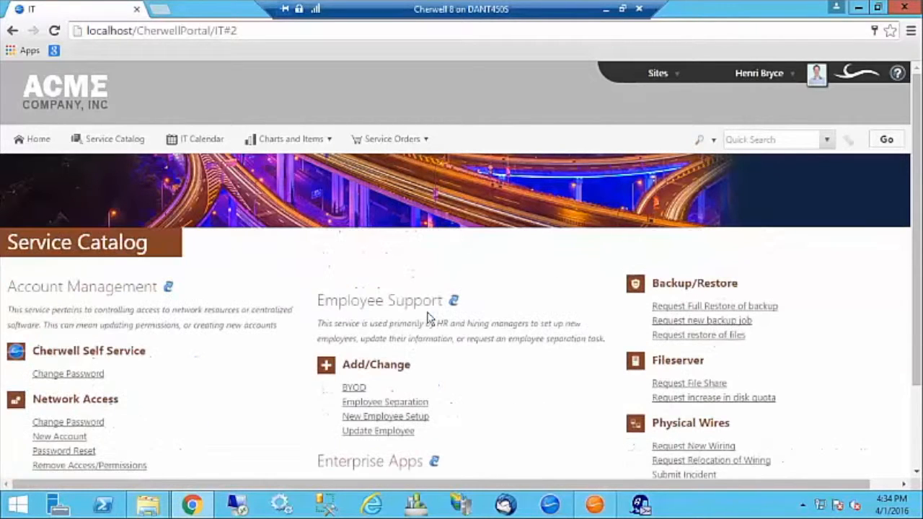
scroll(428, 318, "down", 4)
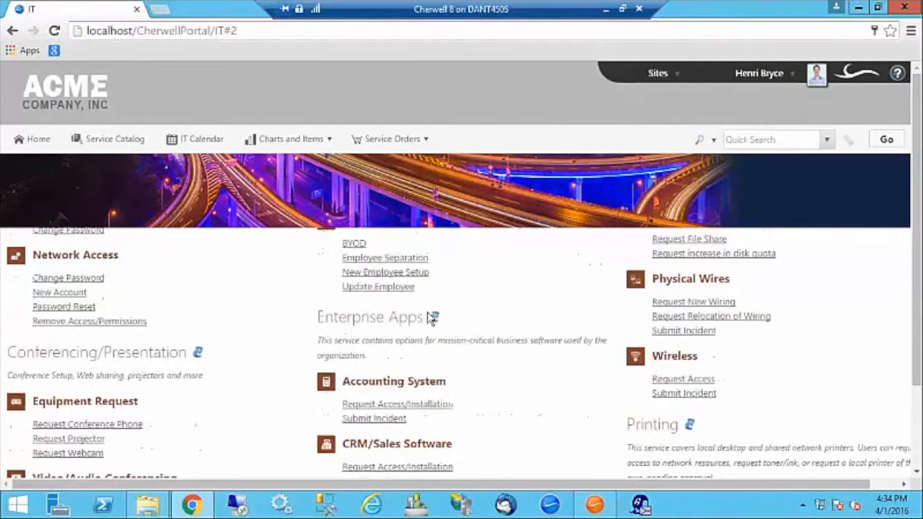
scroll(428, 318, "down", 6)
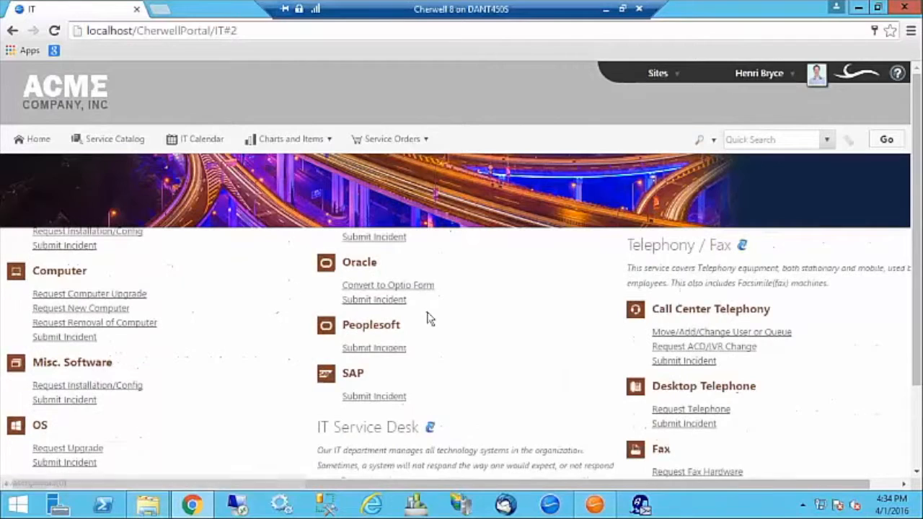
scroll(429, 319, "down", 2)
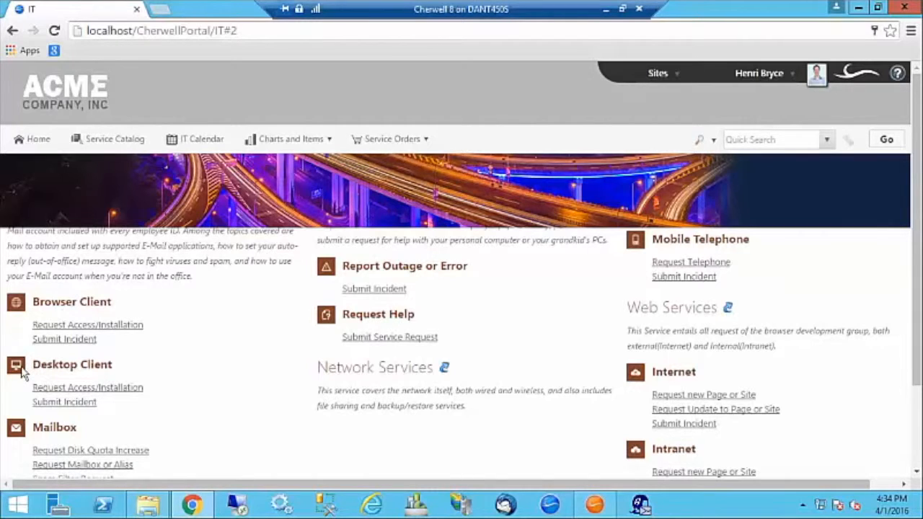
left_click(858, 8)
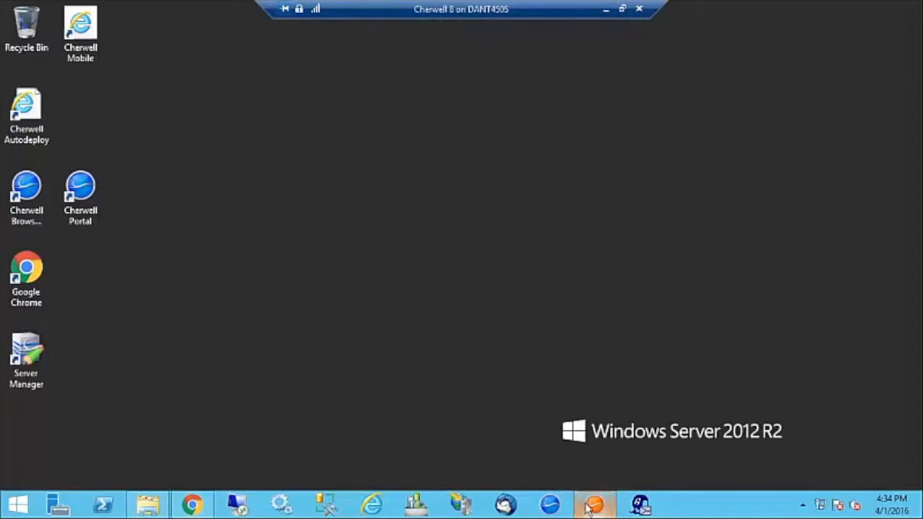
Publish the blueprint without a rollback copy, saving the blueprint file as 'te'.
left_click(595, 504)
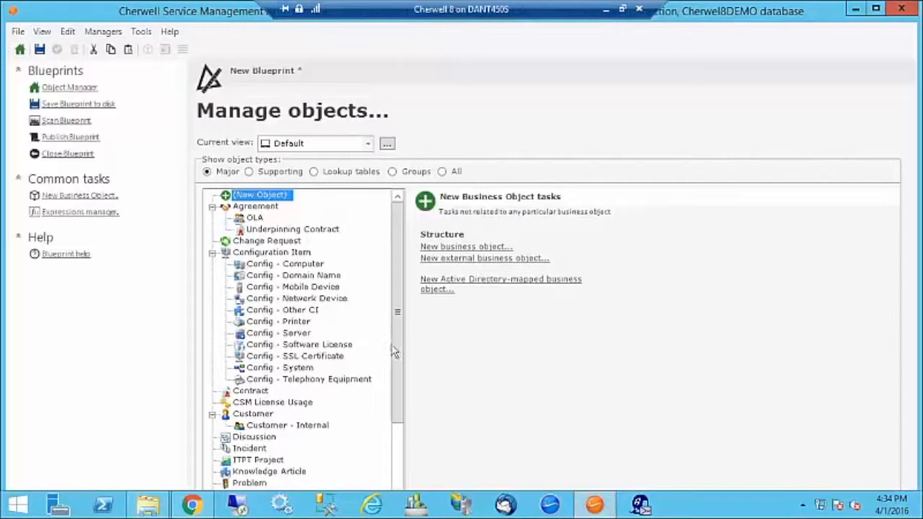
left_click(55, 137)
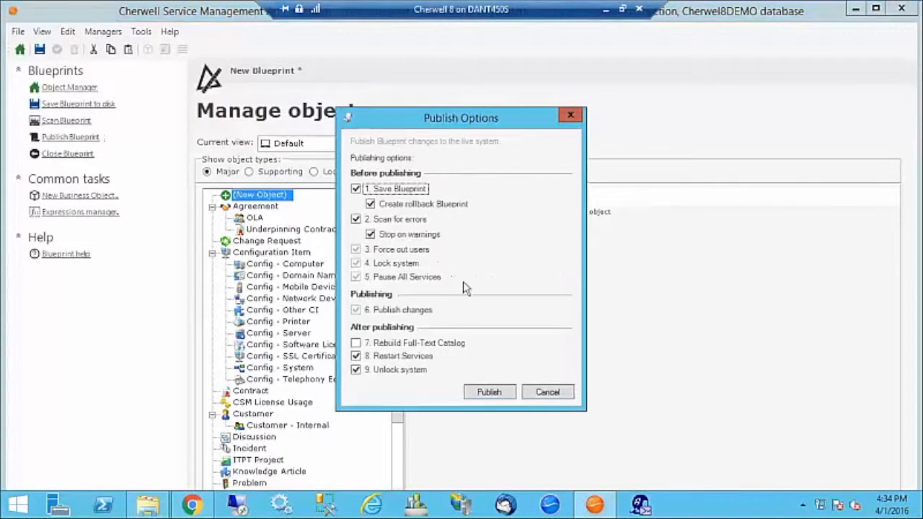
left_click(371, 204)
left_click(489, 391)
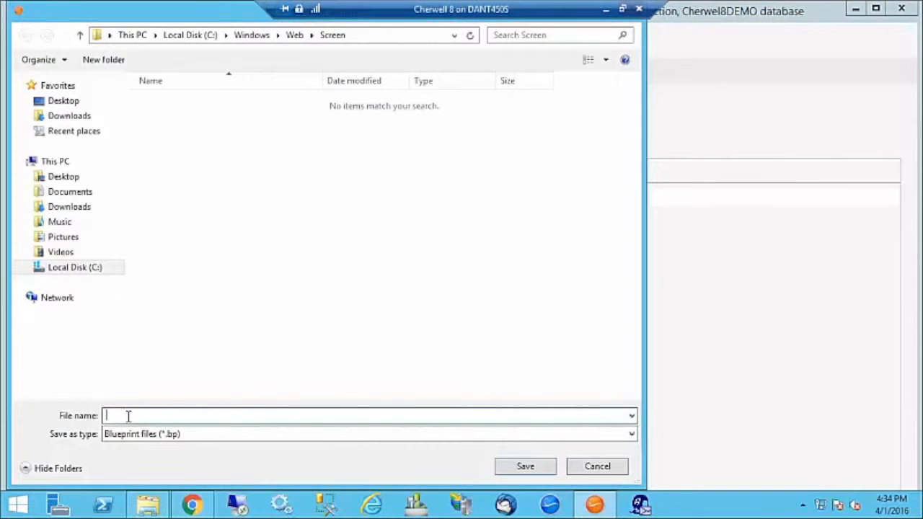
type("test")
left_click(532, 466)
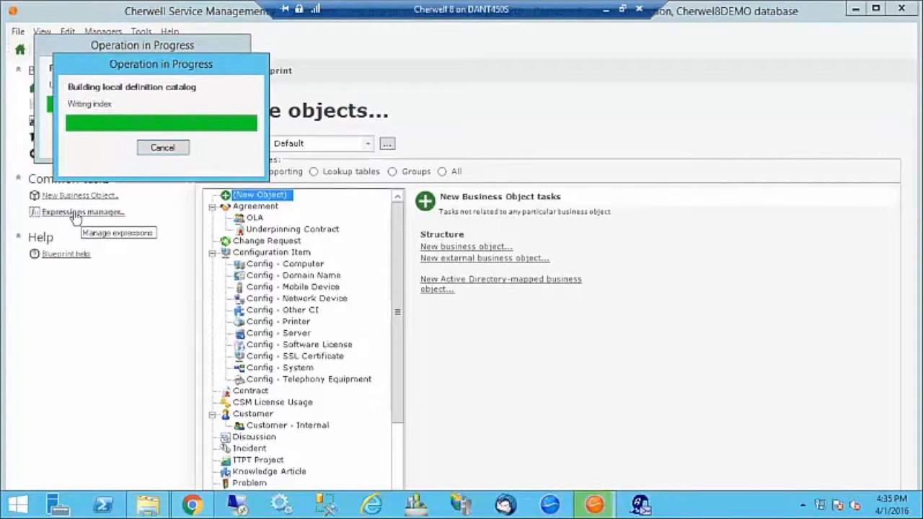
left_click(619, 283)
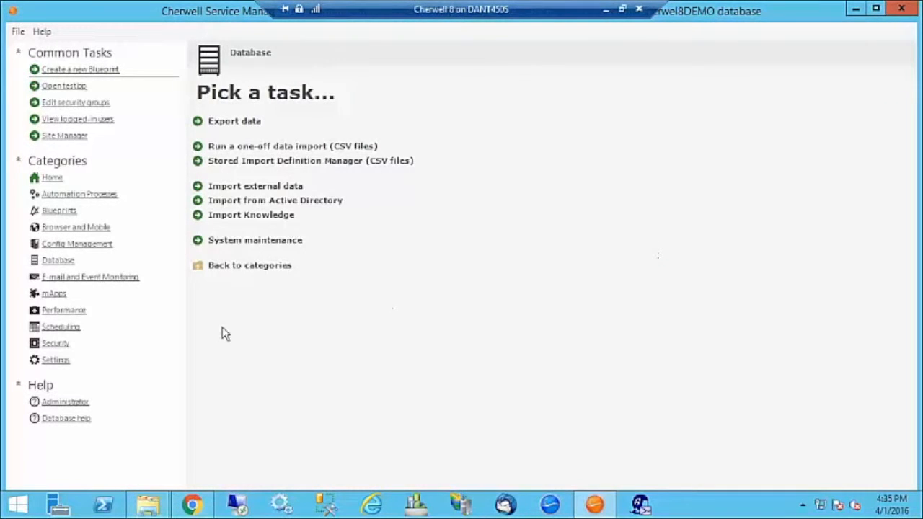
Start a one-off CSV data import and load C:\Cherwell\category.csv.
left_click(232, 147)
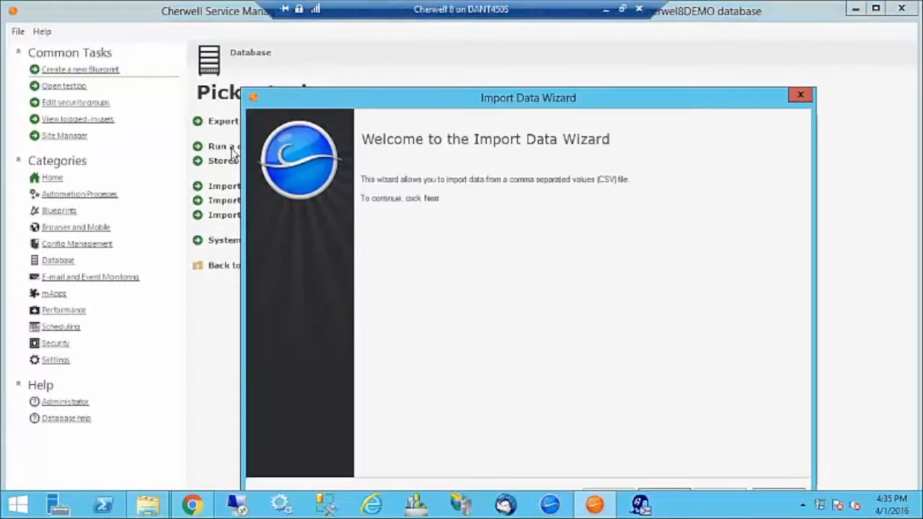
left_click(564, 436)
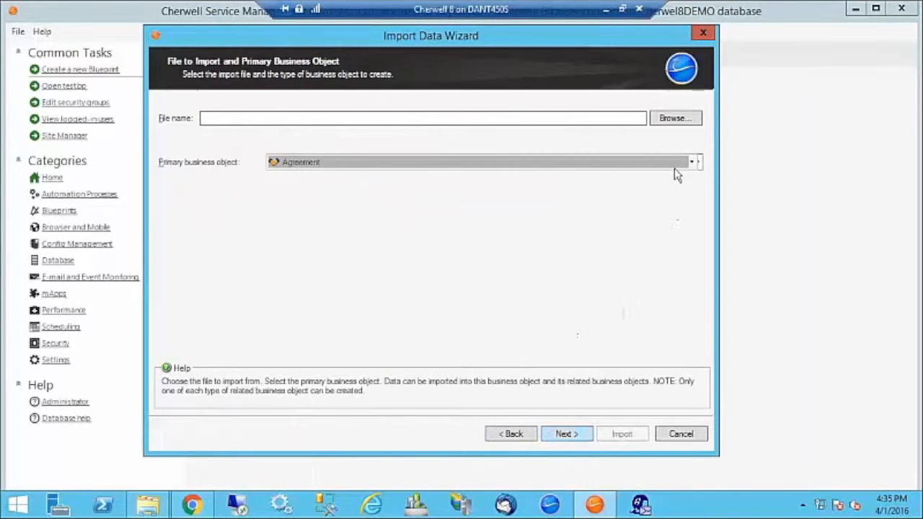
left_click(661, 121)
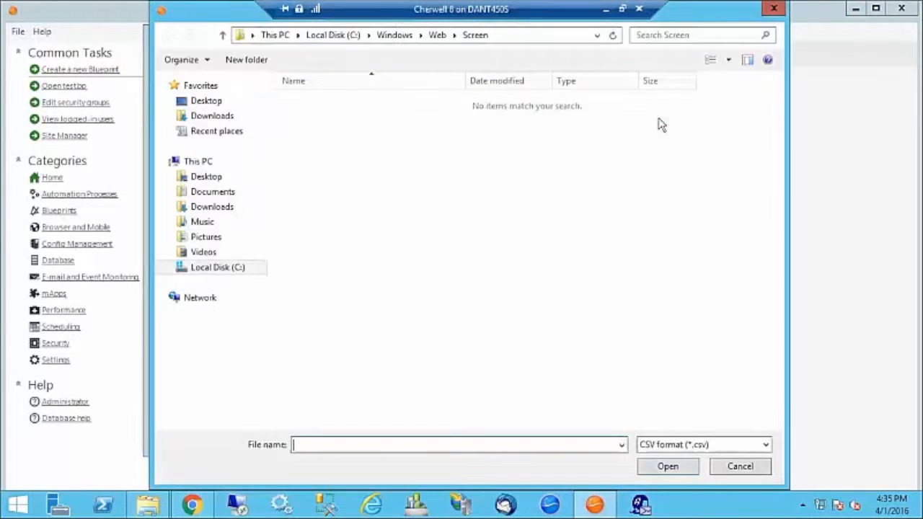
left_click(218, 268)
double_click(304, 102)
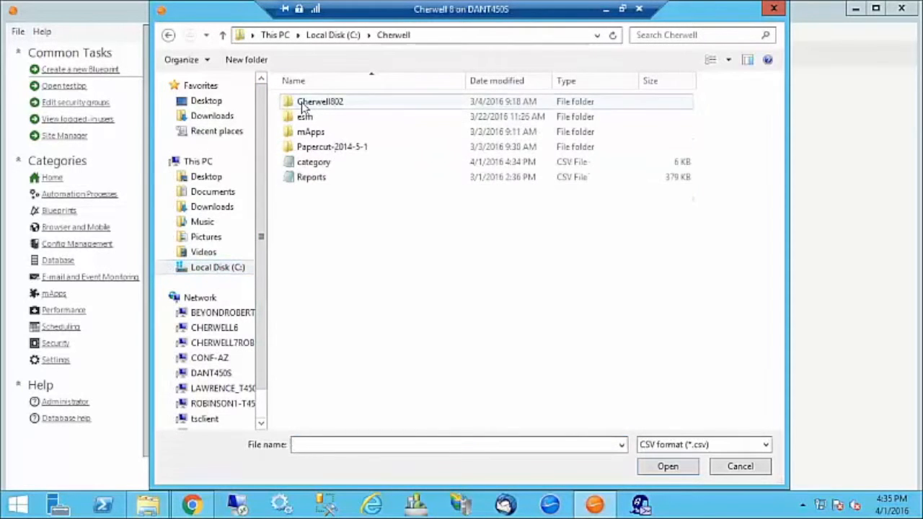
left_click(312, 163)
left_click(670, 469)
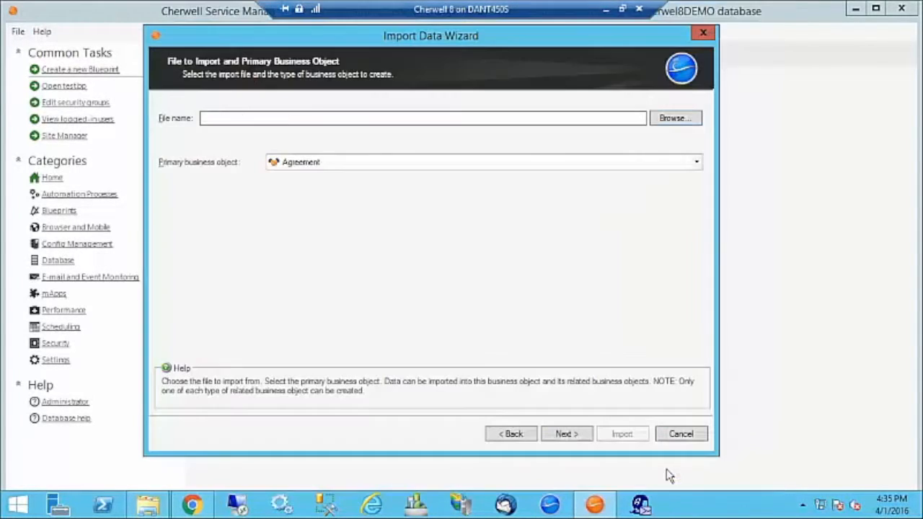
Set Incident Category as the primary business object and check the Image column mapping.
left_click(351, 170)
scroll(314, 232, "down", 15)
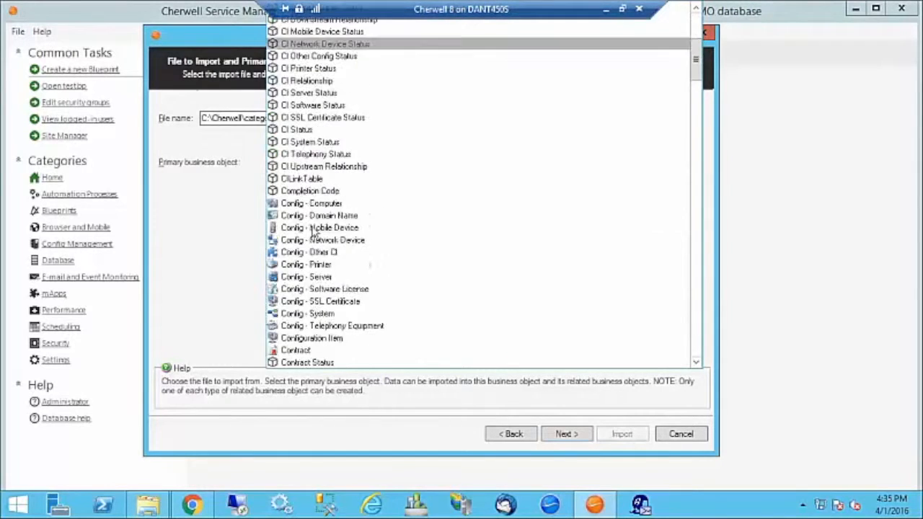
scroll(313, 232, "down", 5)
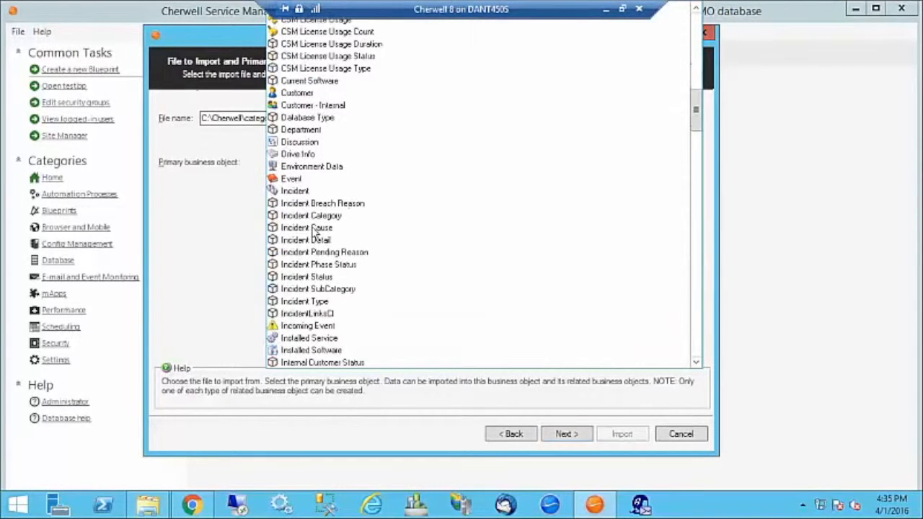
left_click(322, 216)
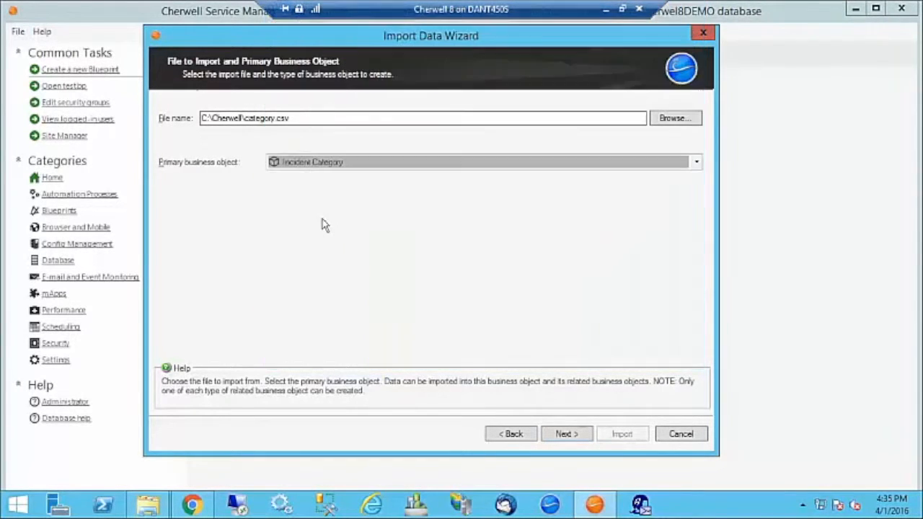
left_click(566, 432)
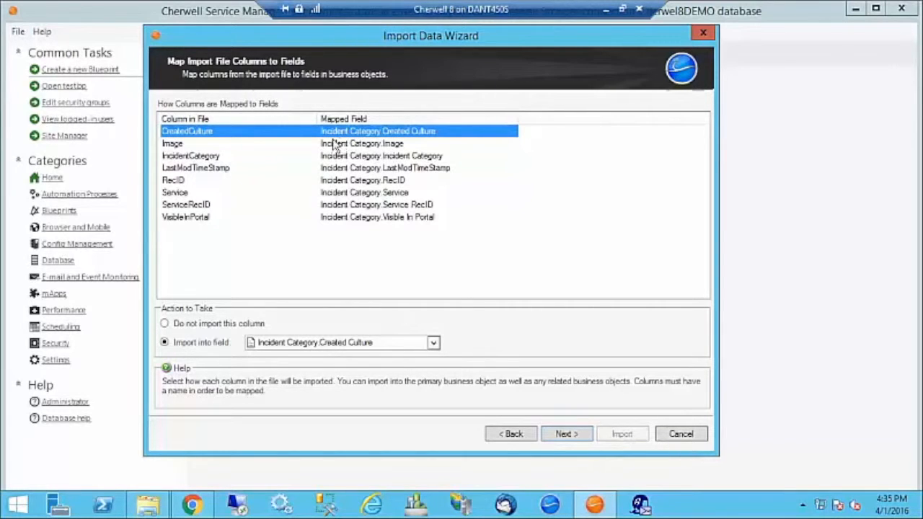
left_click(180, 144)
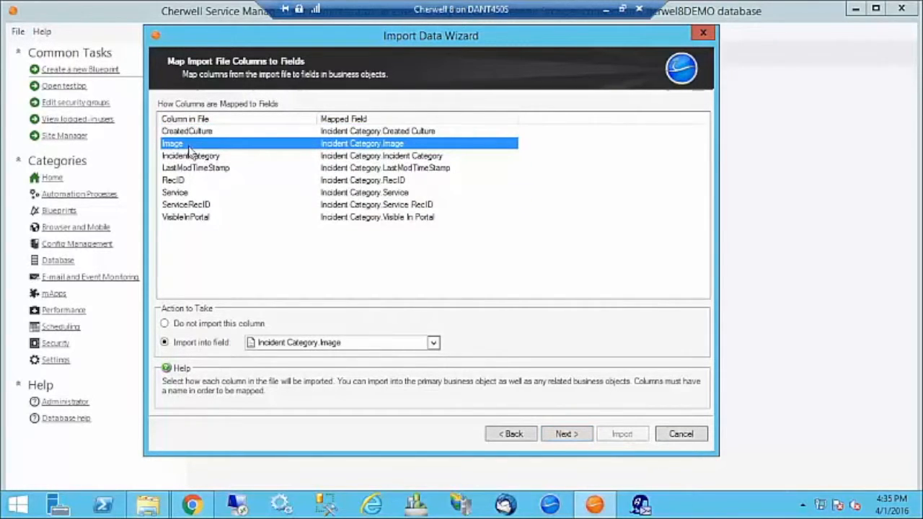
left_click(576, 434)
Delete existing Incident Category data first, run a test import, then the real import.
left_click(581, 433)
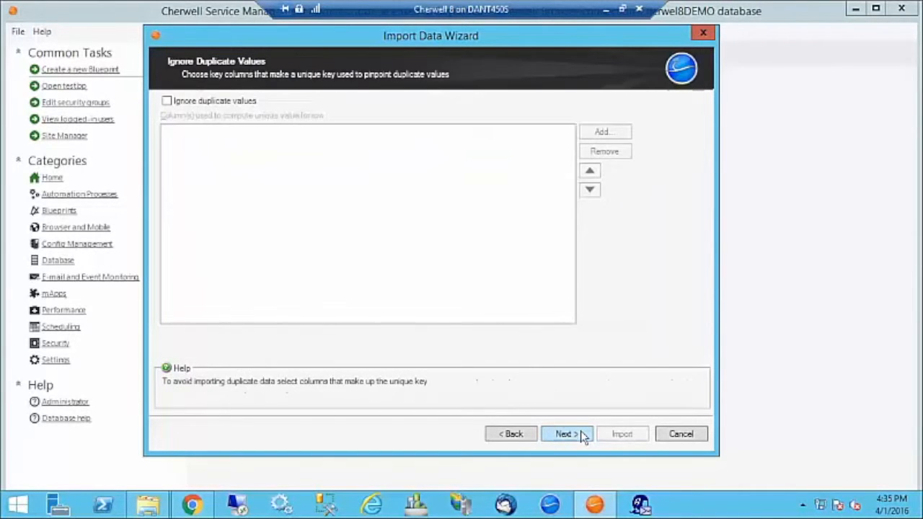
left_click(581, 434)
left_click(169, 120)
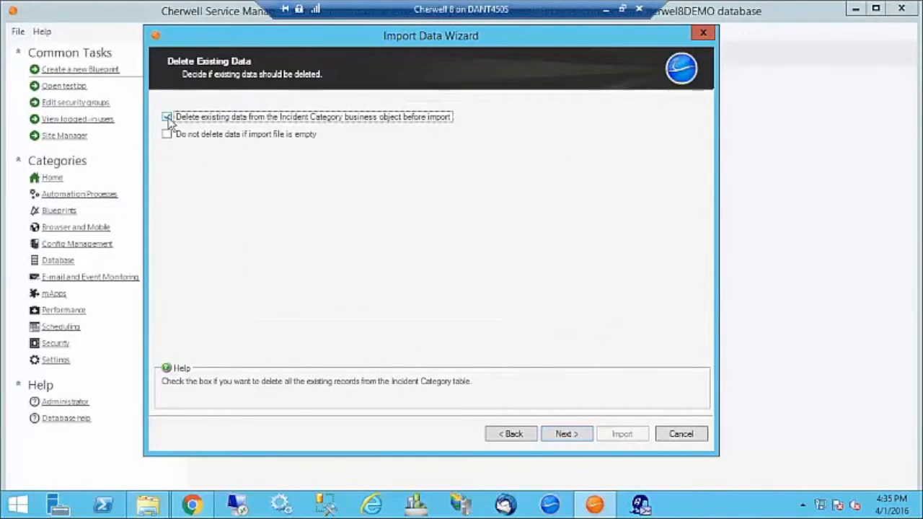
left_click(566, 434)
left_click(667, 381)
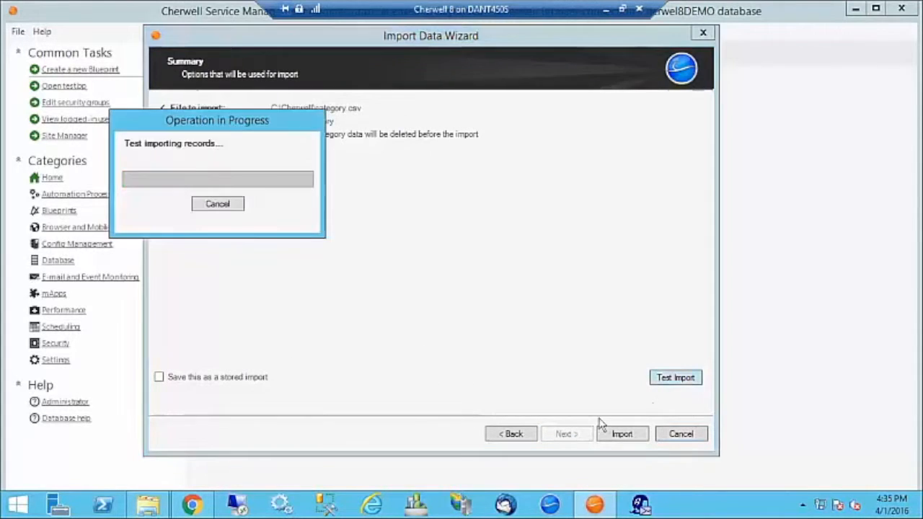
left_click(526, 259)
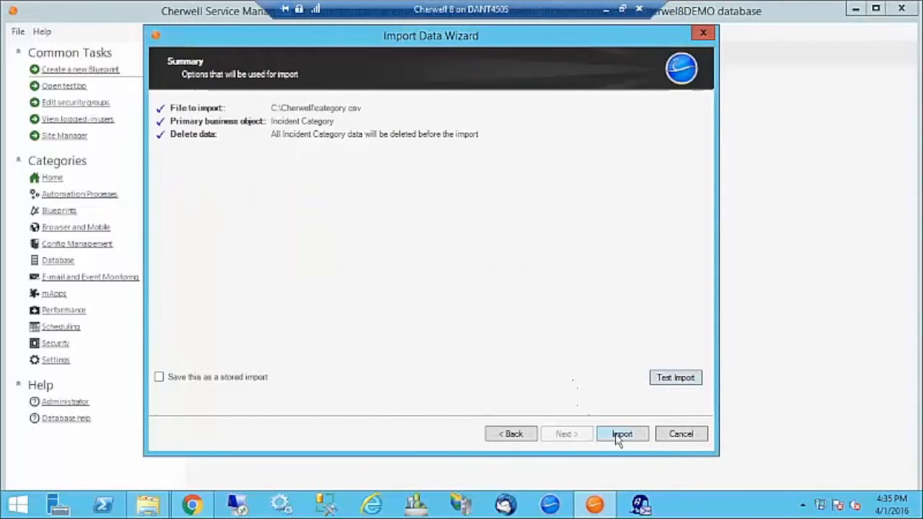
left_click(618, 436)
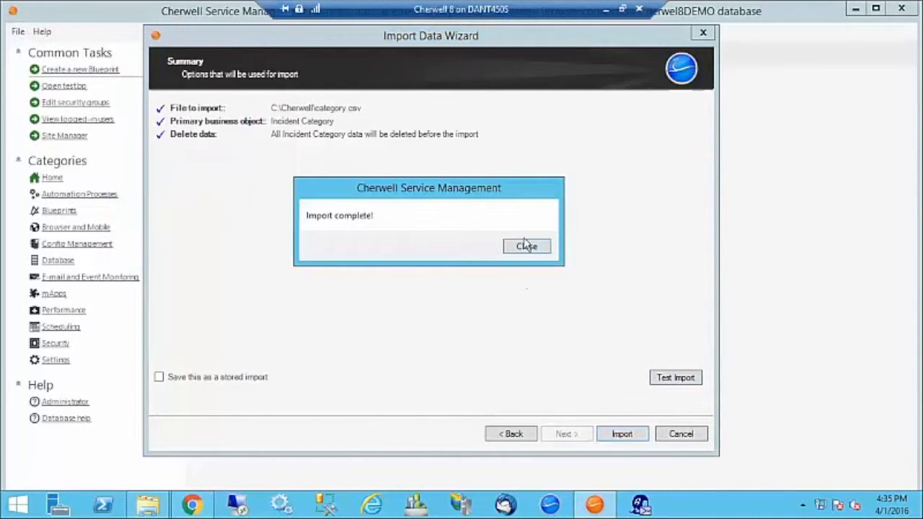
left_click(527, 246)
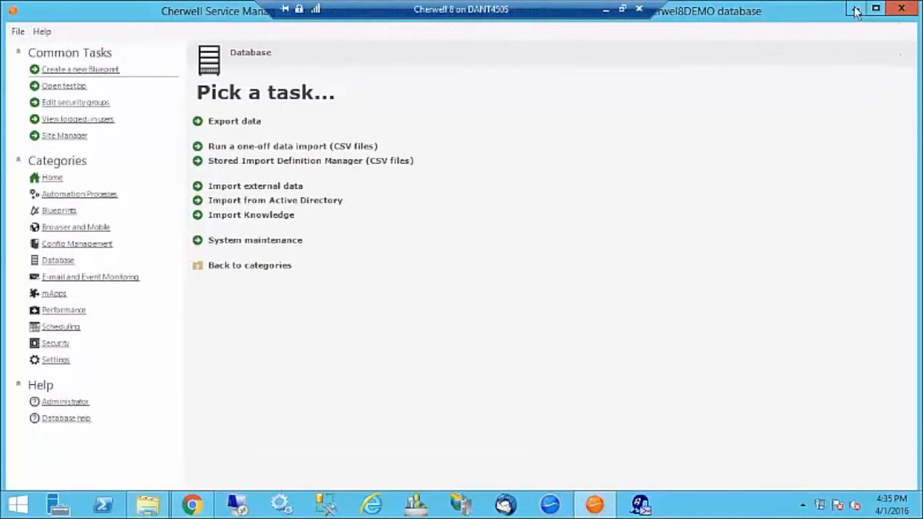
Switch to the portal in Chrome and browse the Service Catalog's categories and their icons.
left_click(856, 10)
left_click(191, 505)
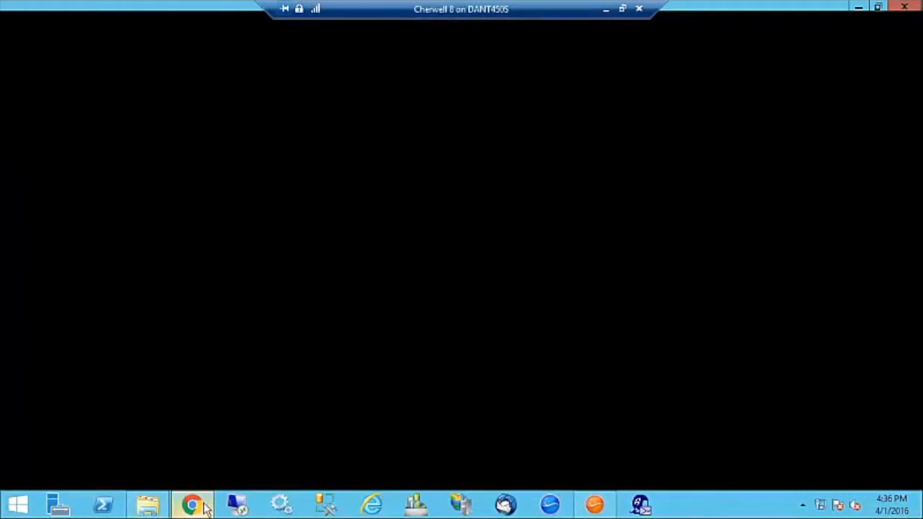
left_click(34, 139)
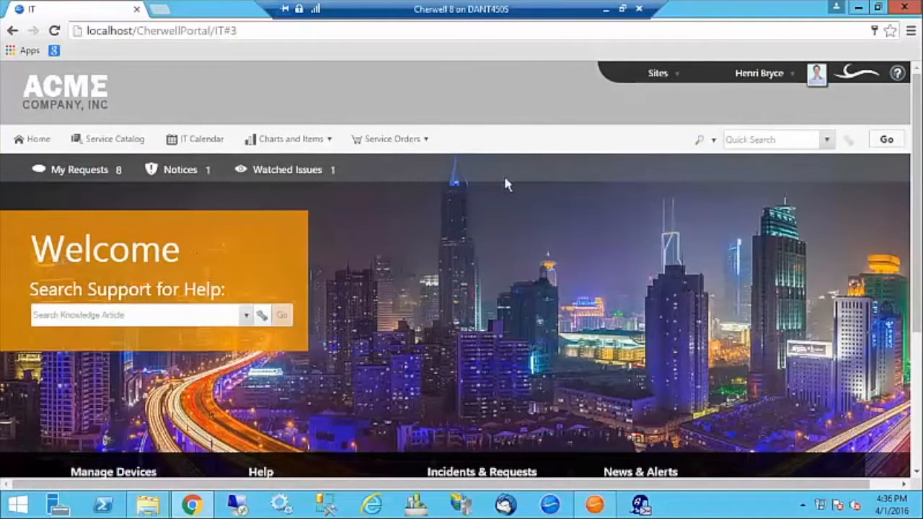
left_click(96, 142)
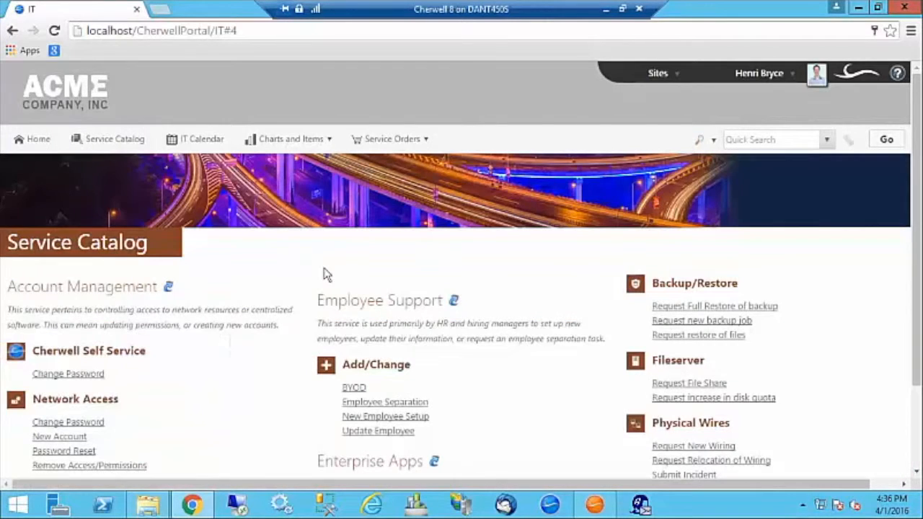
scroll(202, 328, "down", 8)
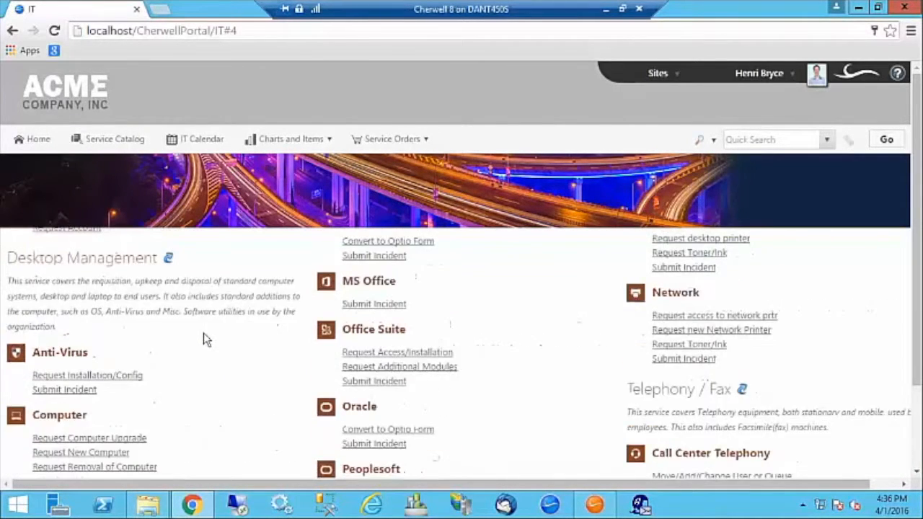
scroll(204, 333, "down", 5)
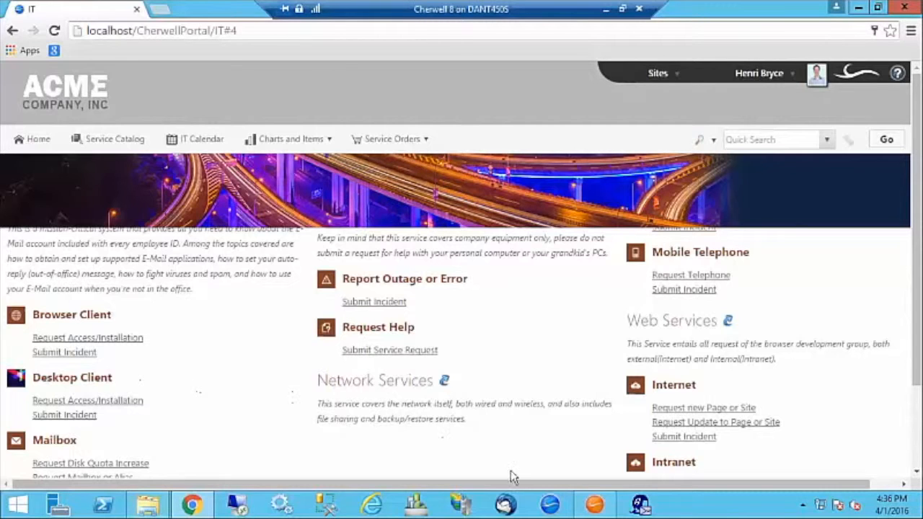
left_click(550, 507)
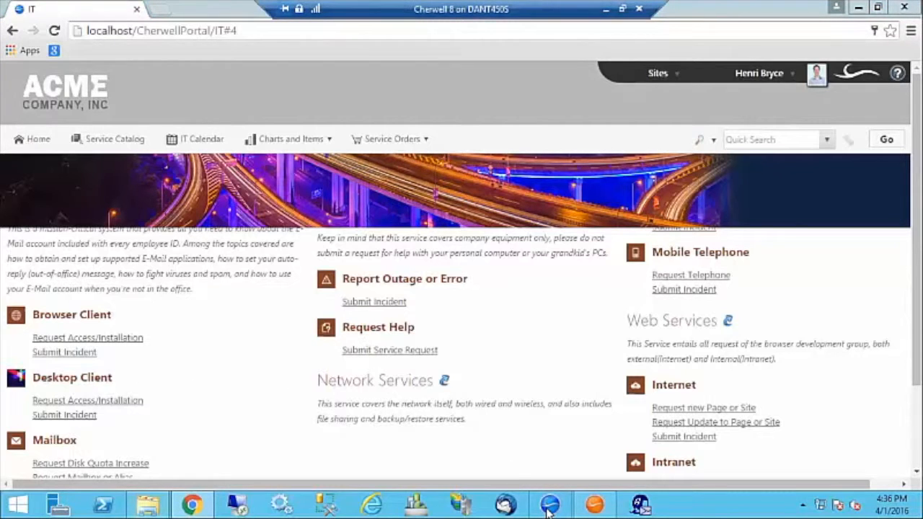
Sign in to the Cherwell client with the account password as IT Service Desk Manager.
left_click(525, 249)
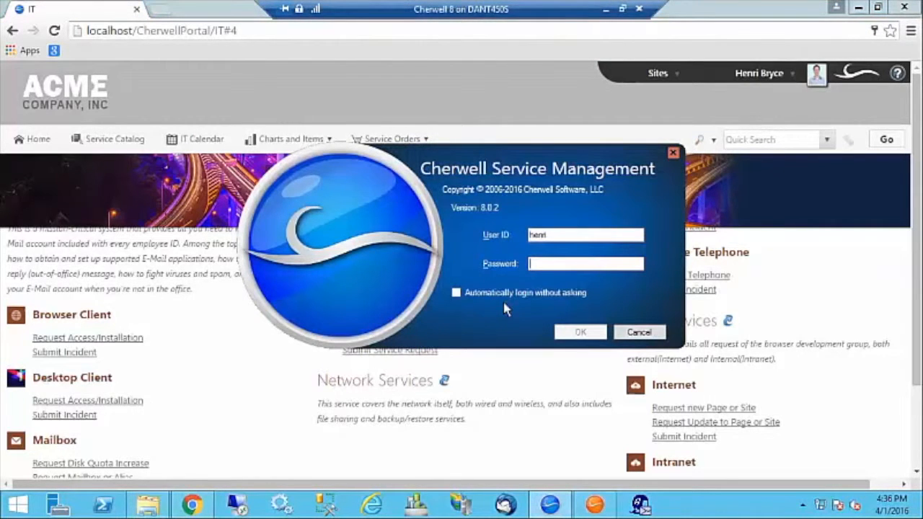
type("password")
key("Return")
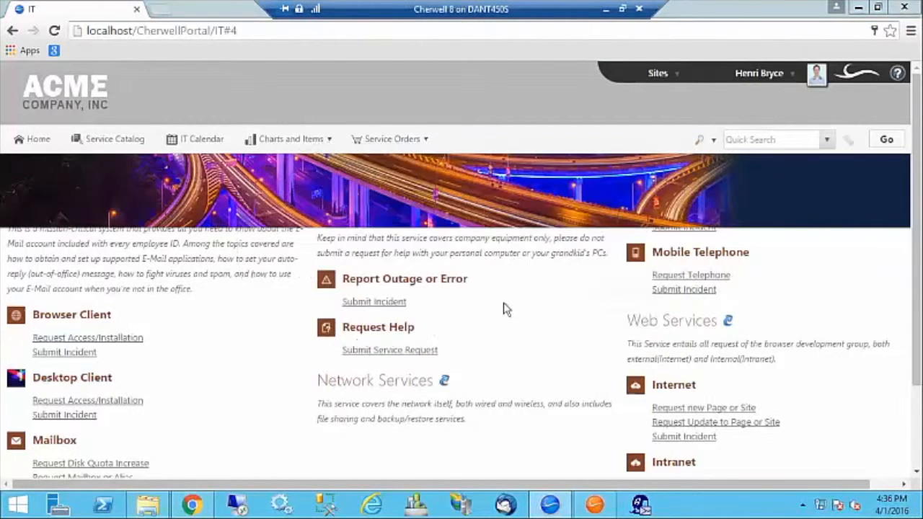
left_click(518, 317)
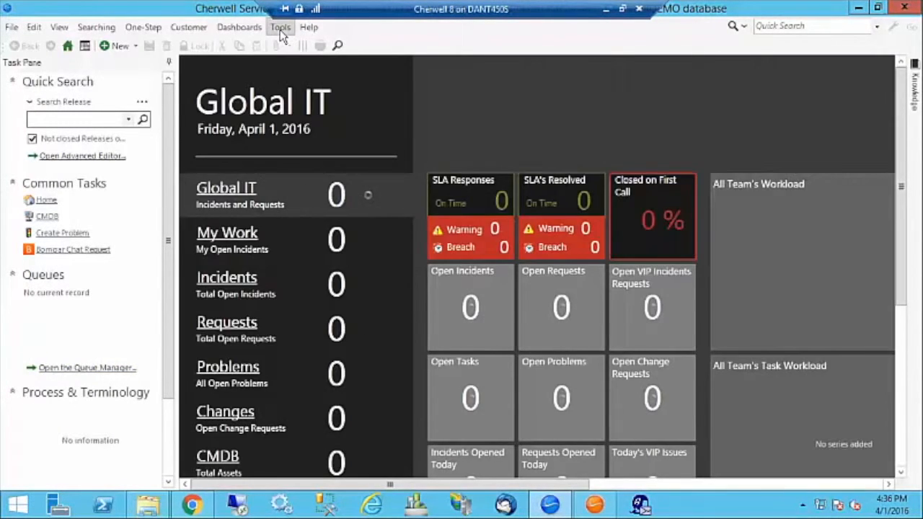
In Table Management, show Incident Category and open the Accounting System record.
left_click(280, 31)
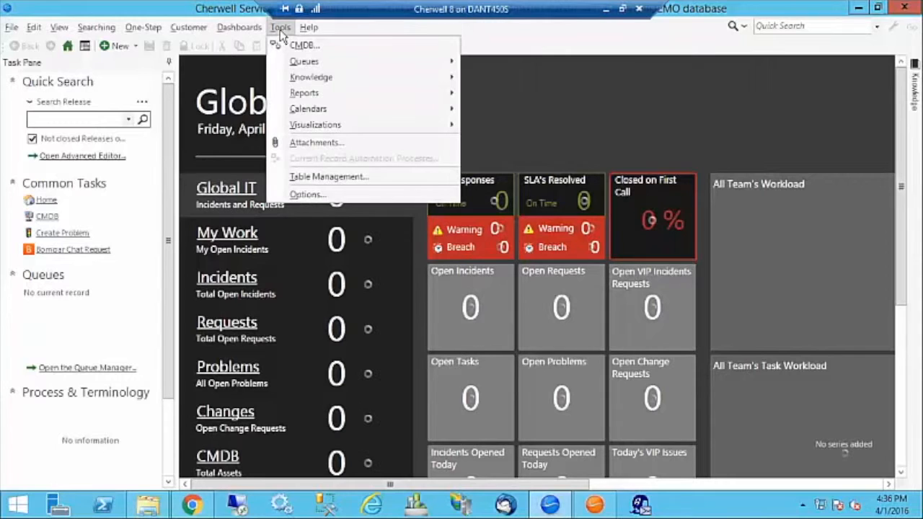
left_click(295, 179)
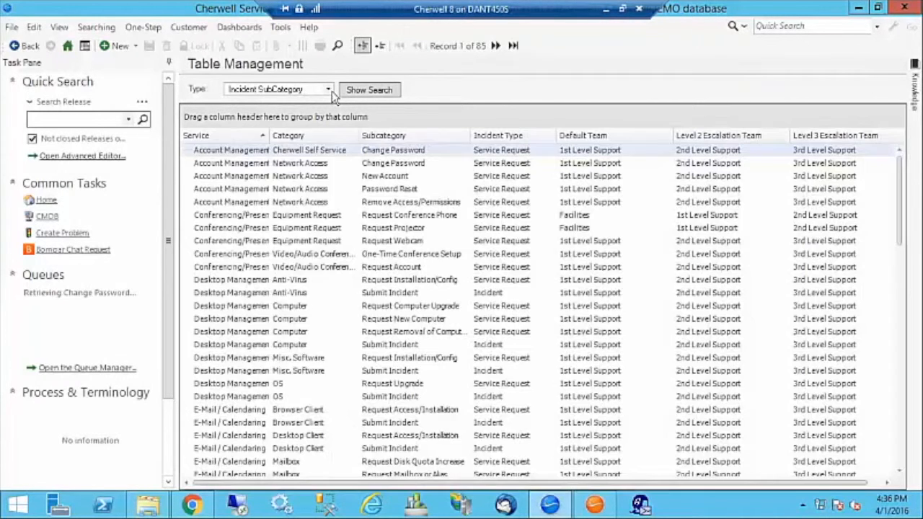
left_click(328, 90)
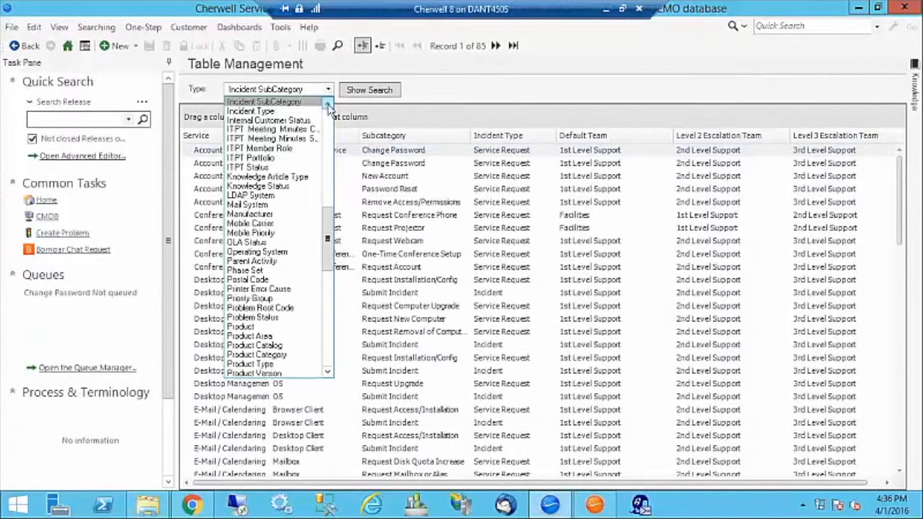
left_click(328, 105)
left_click(328, 105)
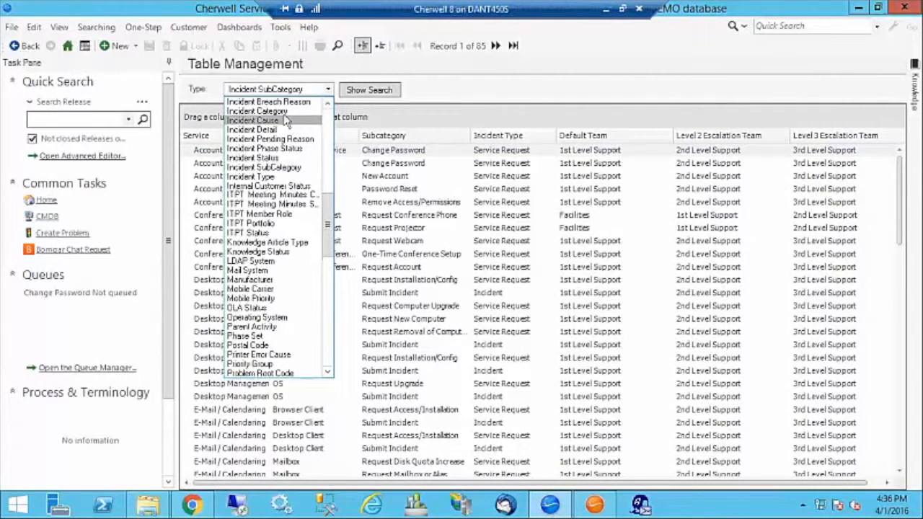
left_click(281, 112)
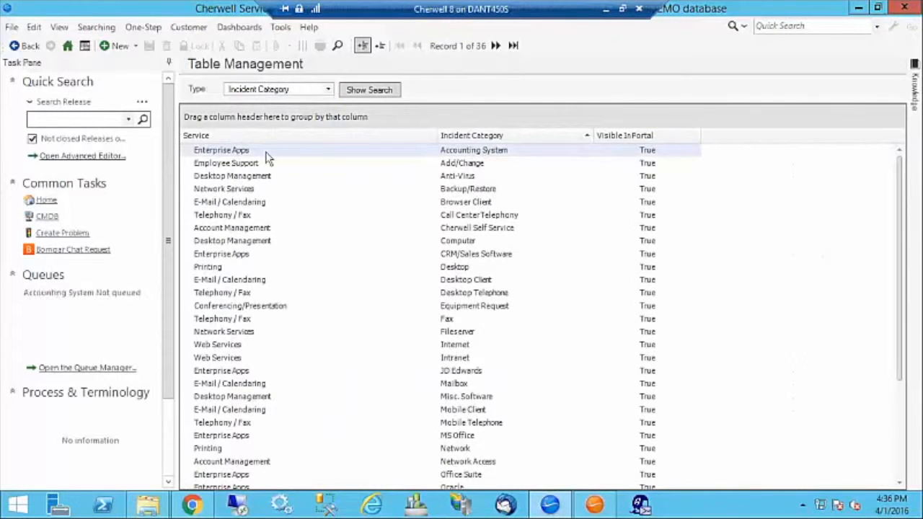
double_click(265, 152)
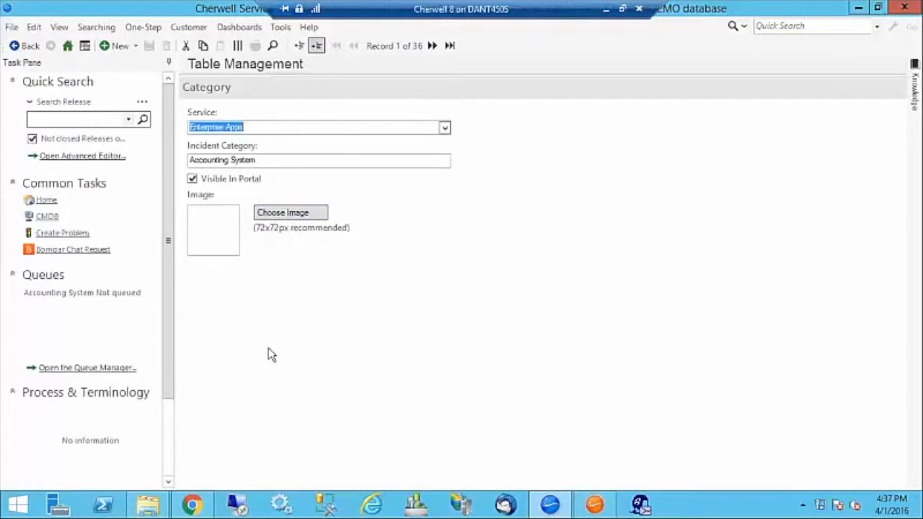
Close the Cherwell desktop client window to return to the portal.
left_click(906, 9)
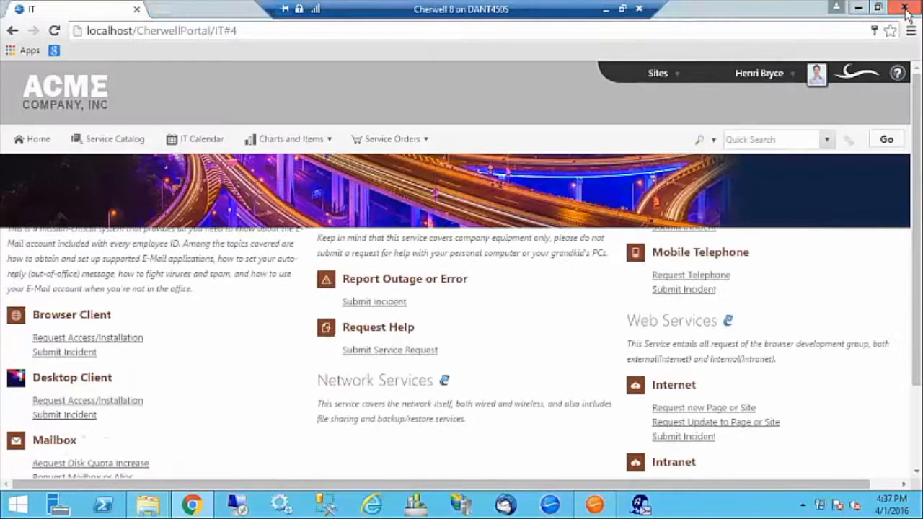